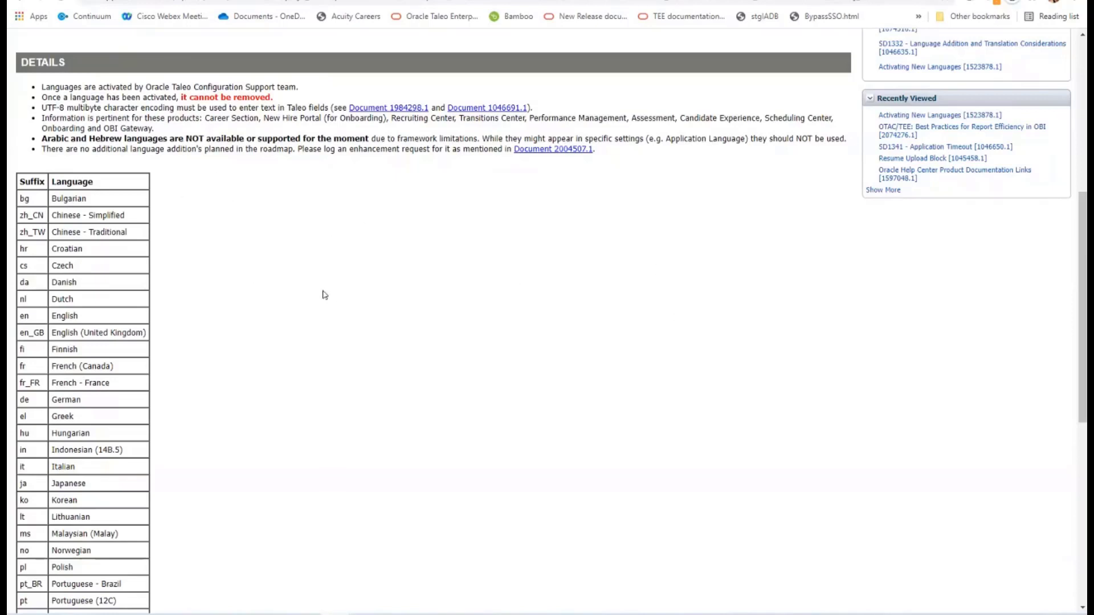
# Step: Review the table of available Taleo languages and their suffixes in the support document
pyautogui.scroll(-1, 323, 296)
pyautogui.scroll(-1, 117, 218)
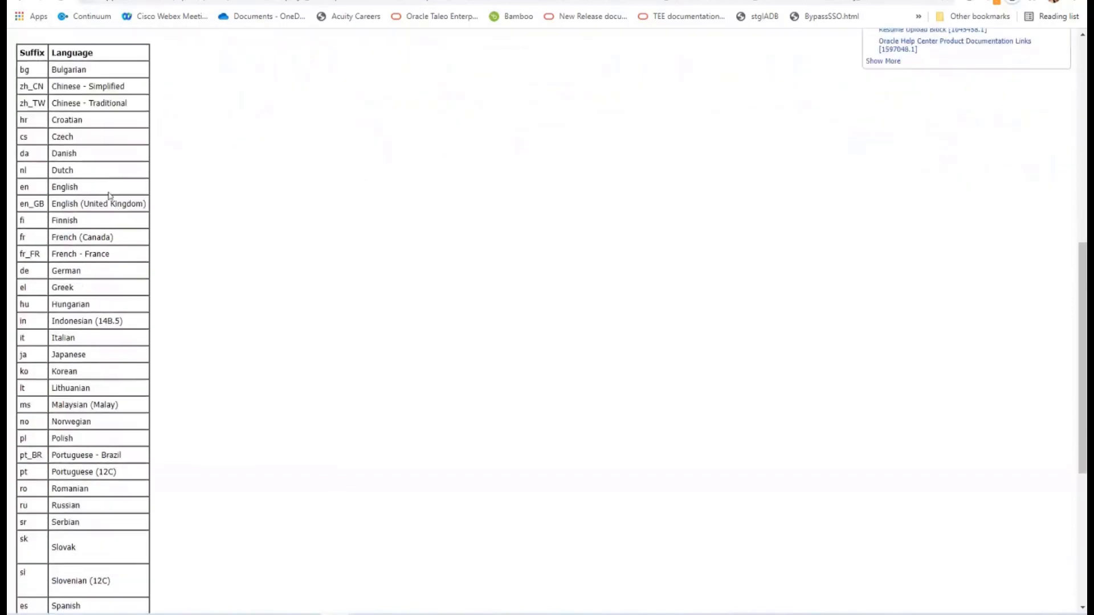
pyautogui.scroll(-2, 91, 426)
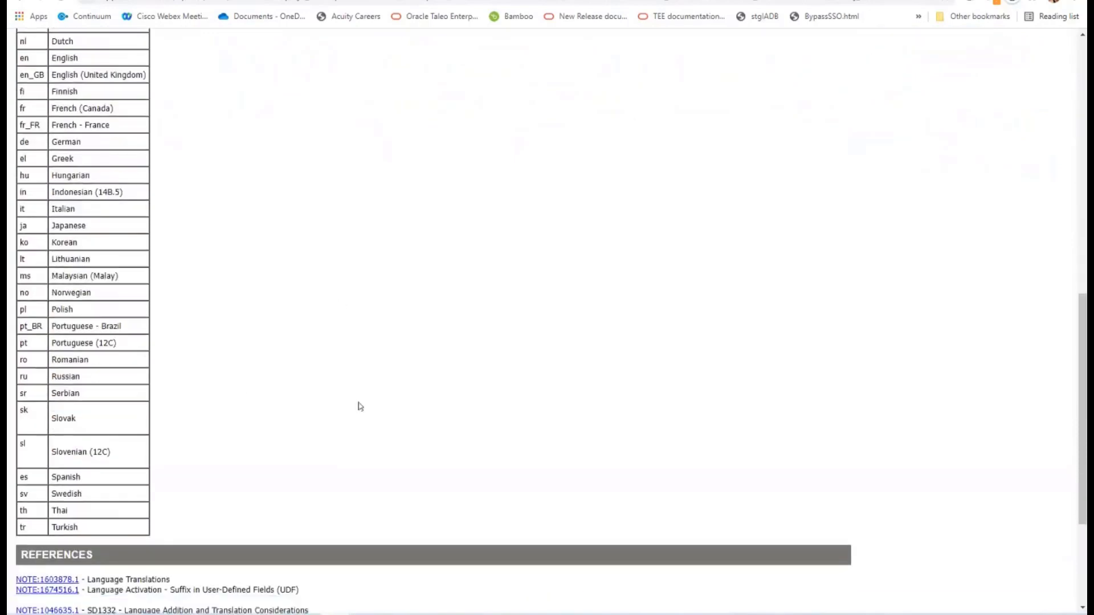
pyautogui.scroll(1, 376, 381)
pyautogui.scroll(1, 384, 372)
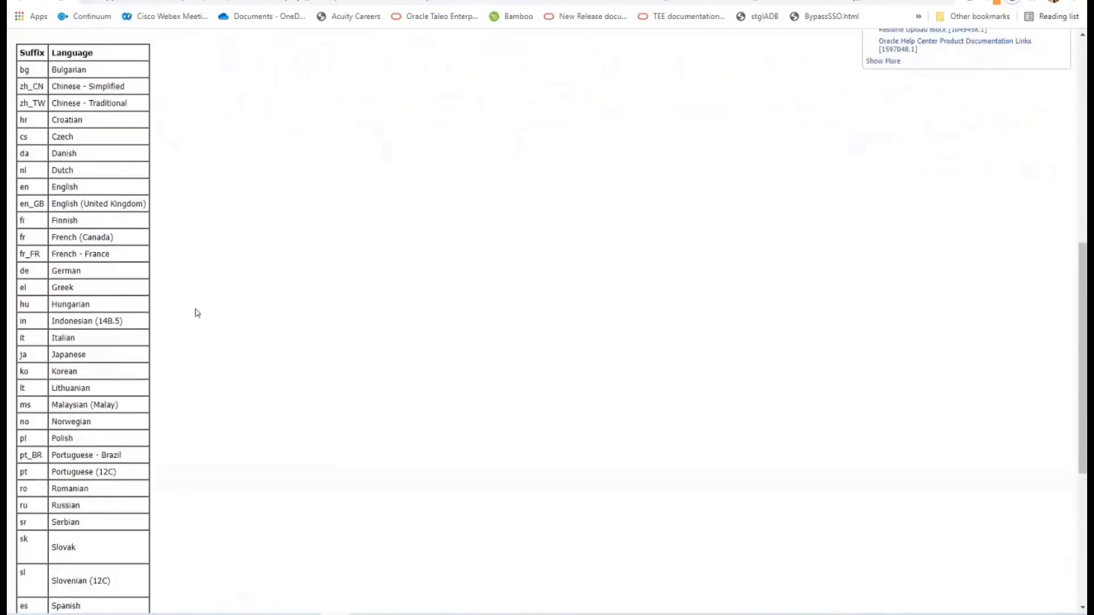
pyautogui.scroll(-2, 212, 289)
pyautogui.scroll(-2, 221, 283)
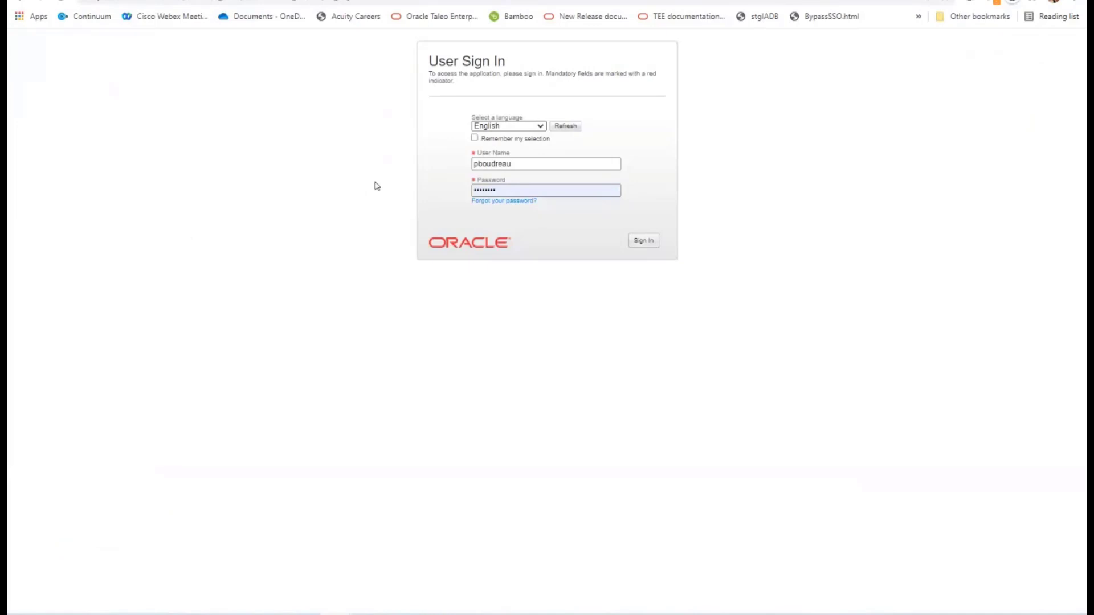
# Step: Sign in to the Taleo application with Français (France) as the language and dismiss the offer to move the password
pyautogui.click(534, 130)
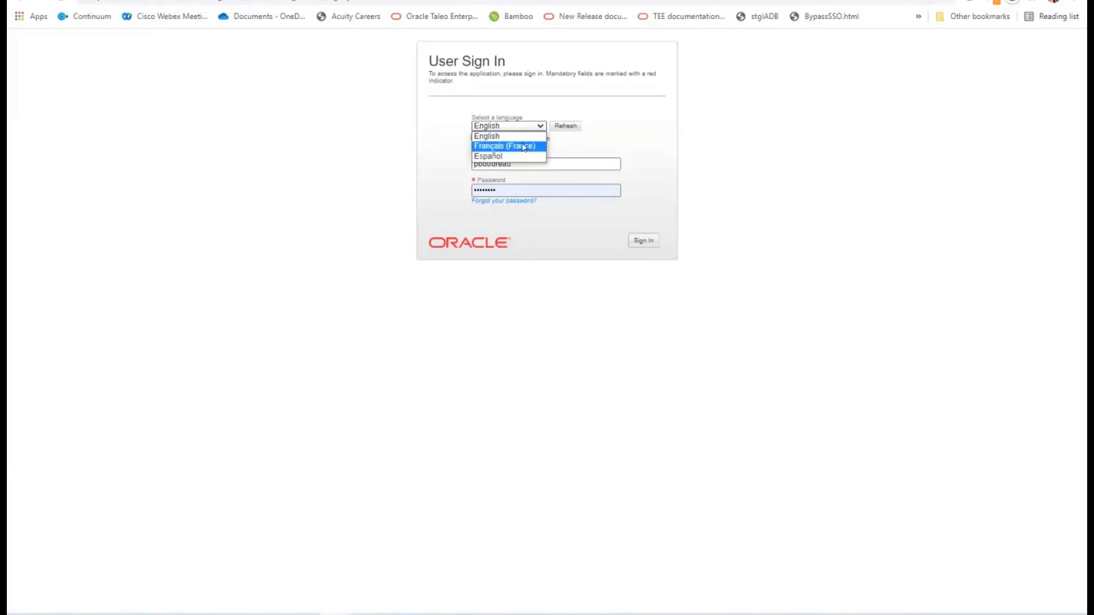
pyautogui.click(523, 147)
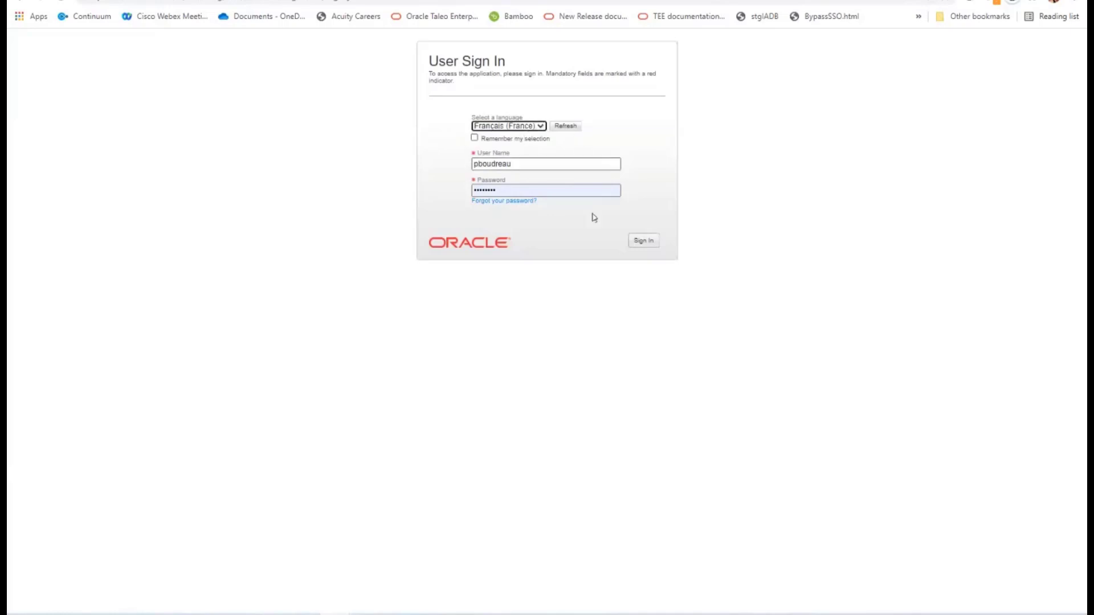
pyautogui.click(643, 241)
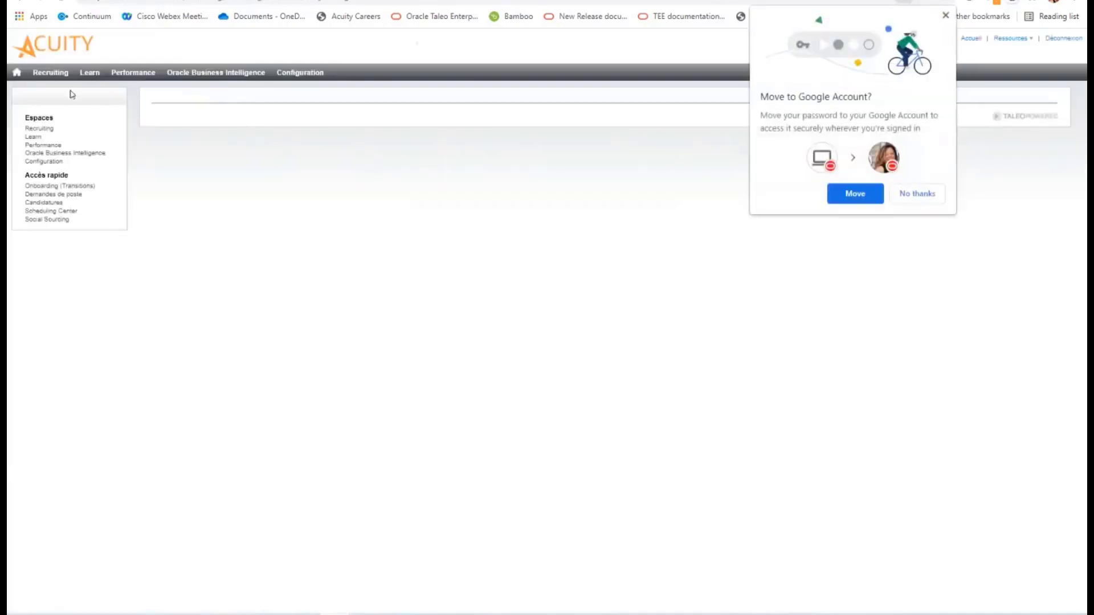
pyautogui.click(946, 16)
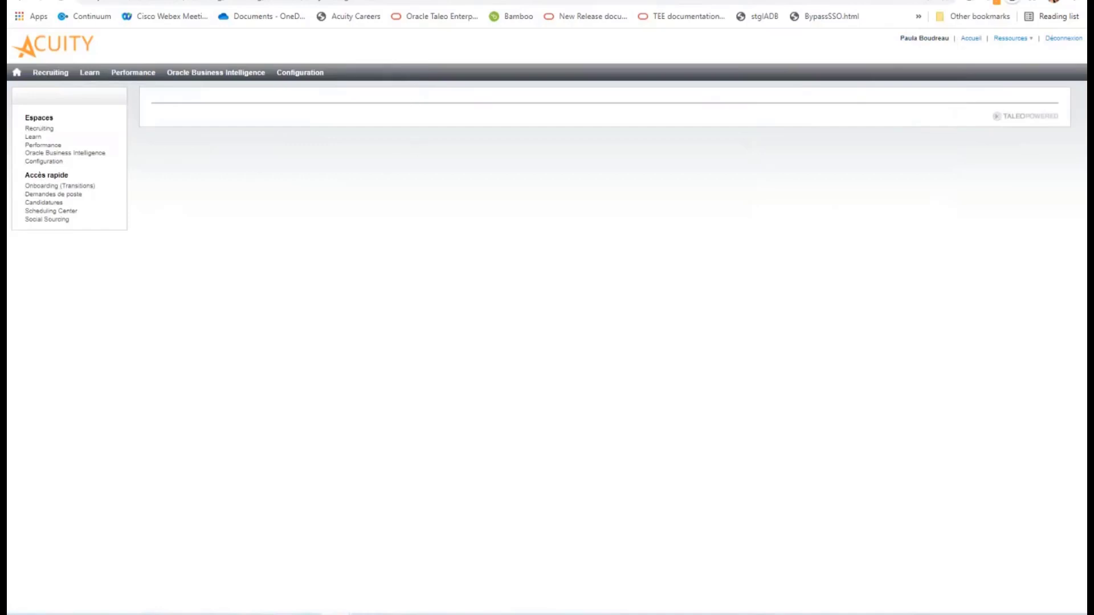
# Step: Open the Recruiting space and look over its French welcome page
pyautogui.click(39, 128)
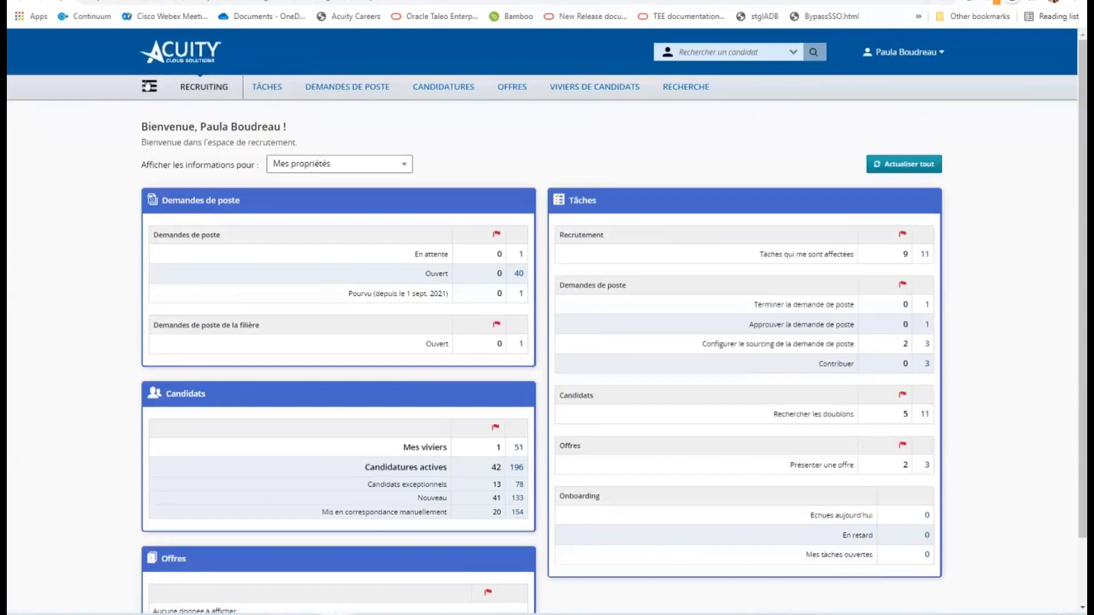
pyautogui.scroll(-2, 554, 329)
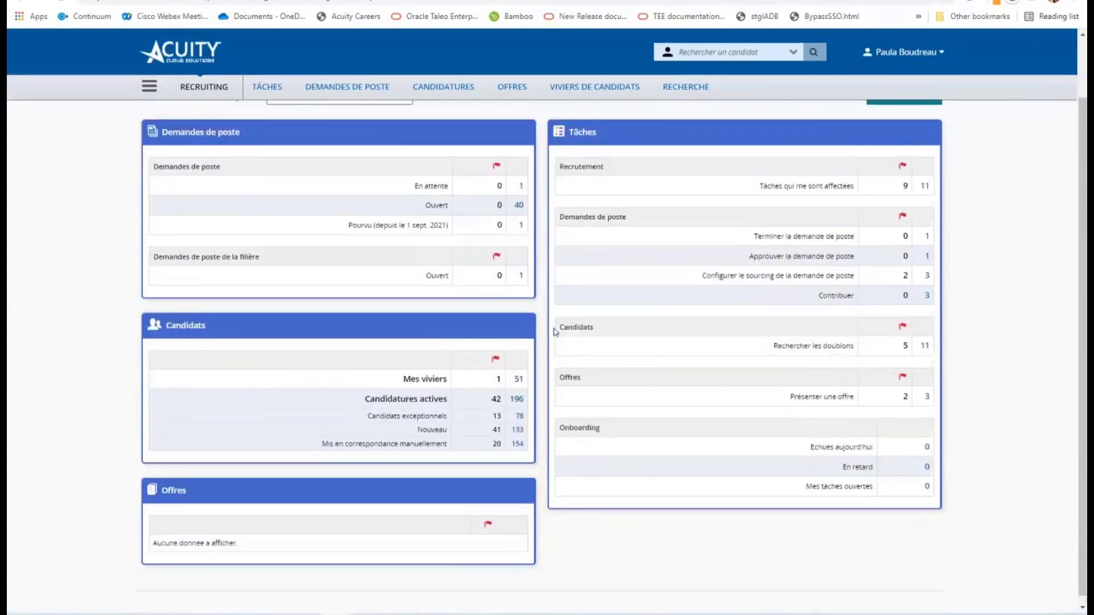
pyautogui.scroll(2, 569, 305)
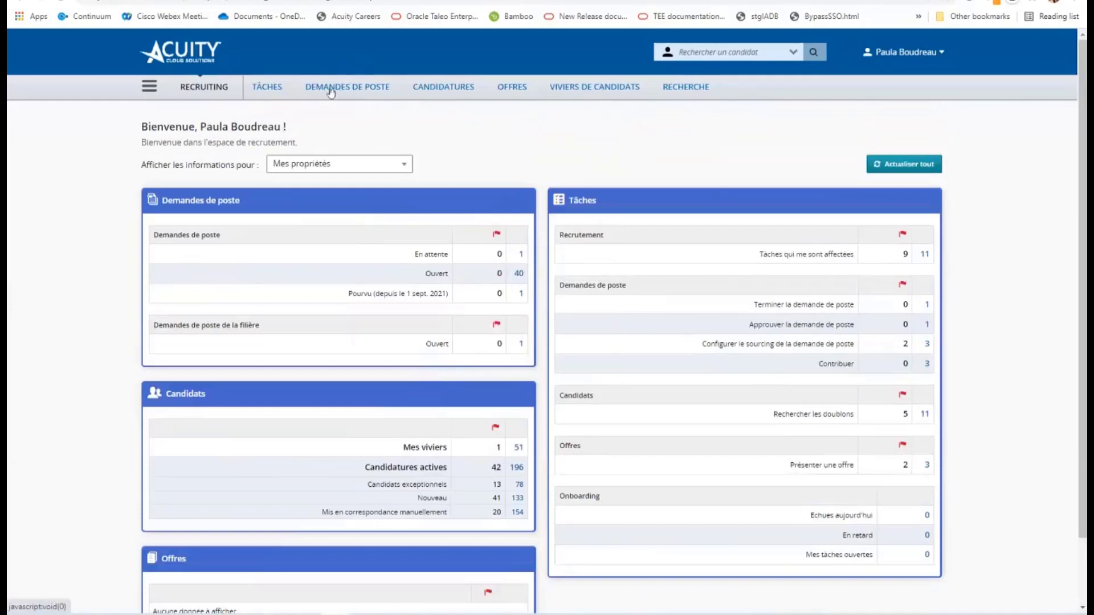
# Step: Go to Configuration and open the SmartOrg administration page
pyautogui.click(150, 86)
pyautogui.click(183, 320)
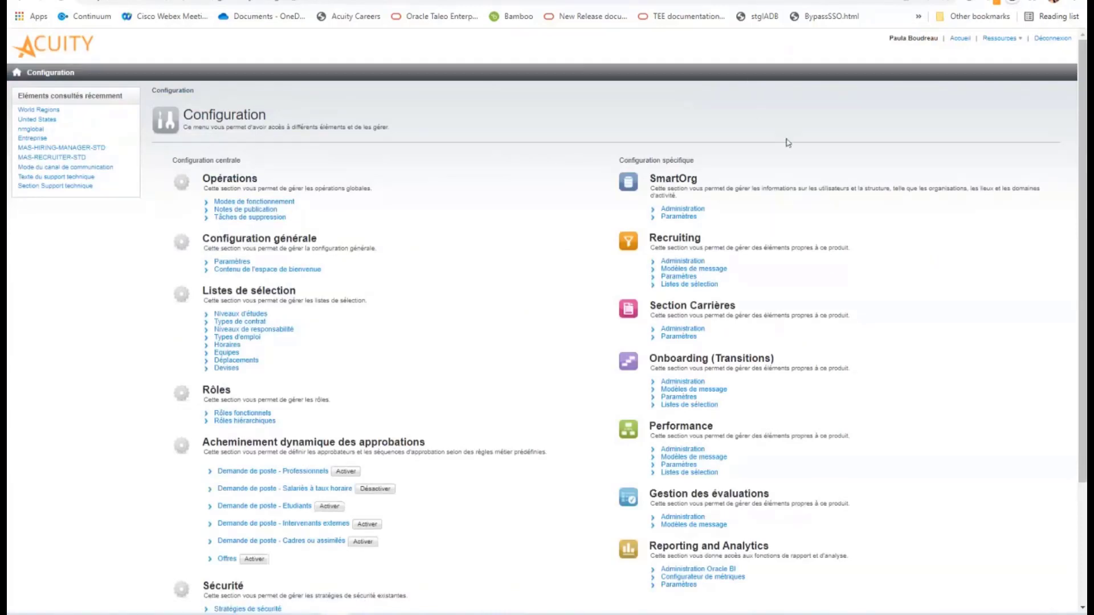
pyautogui.click(692, 211)
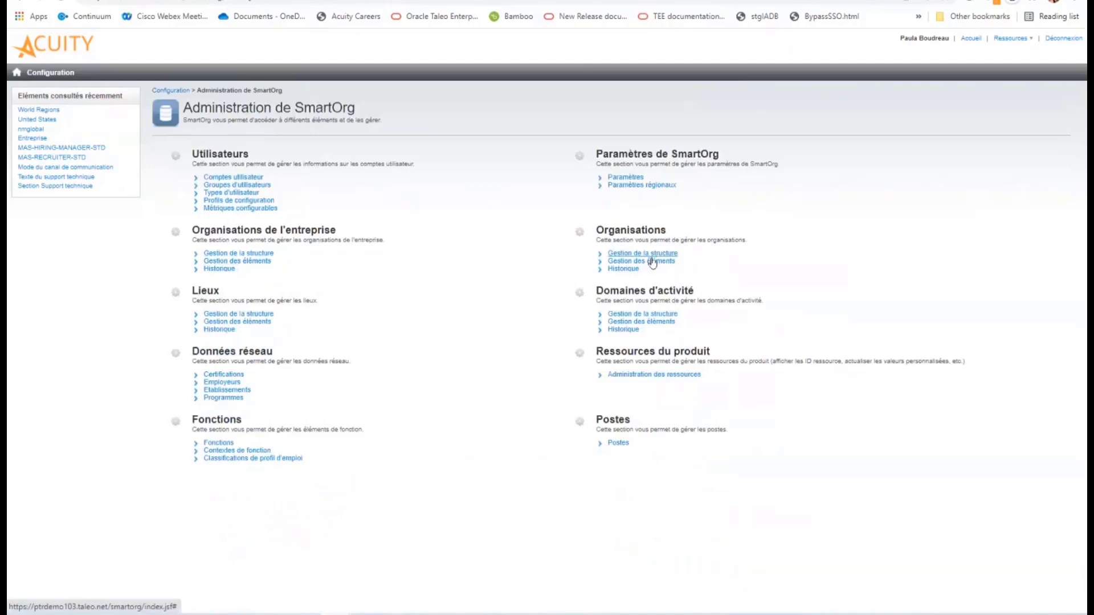
# Step: Open element management for Lieux and display the World Regions entries in français (France)
pyautogui.click(245, 324)
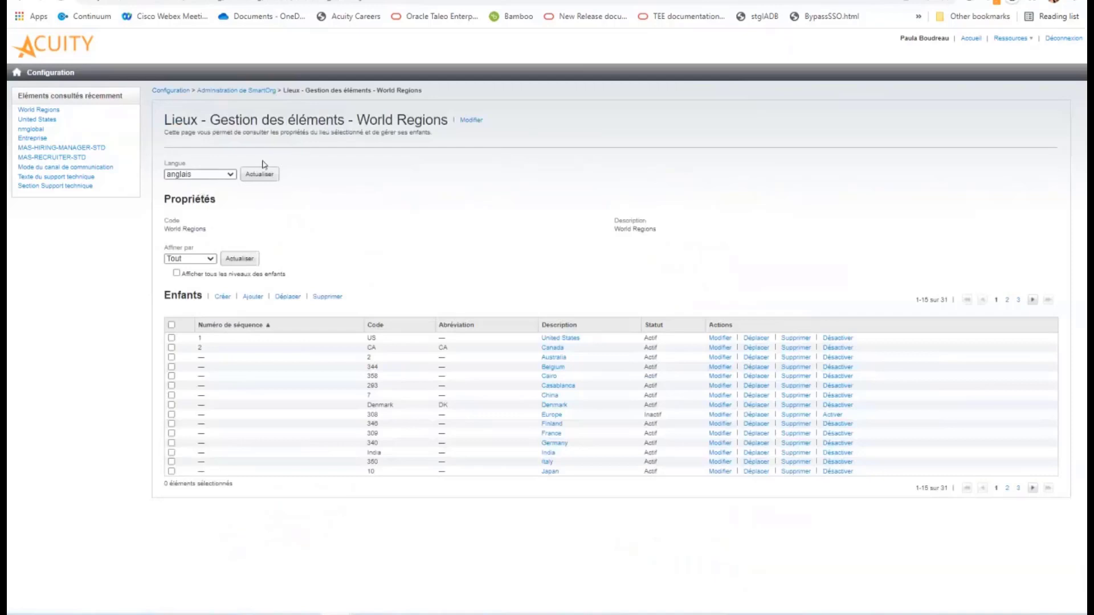
pyautogui.click(214, 175)
pyautogui.click(212, 193)
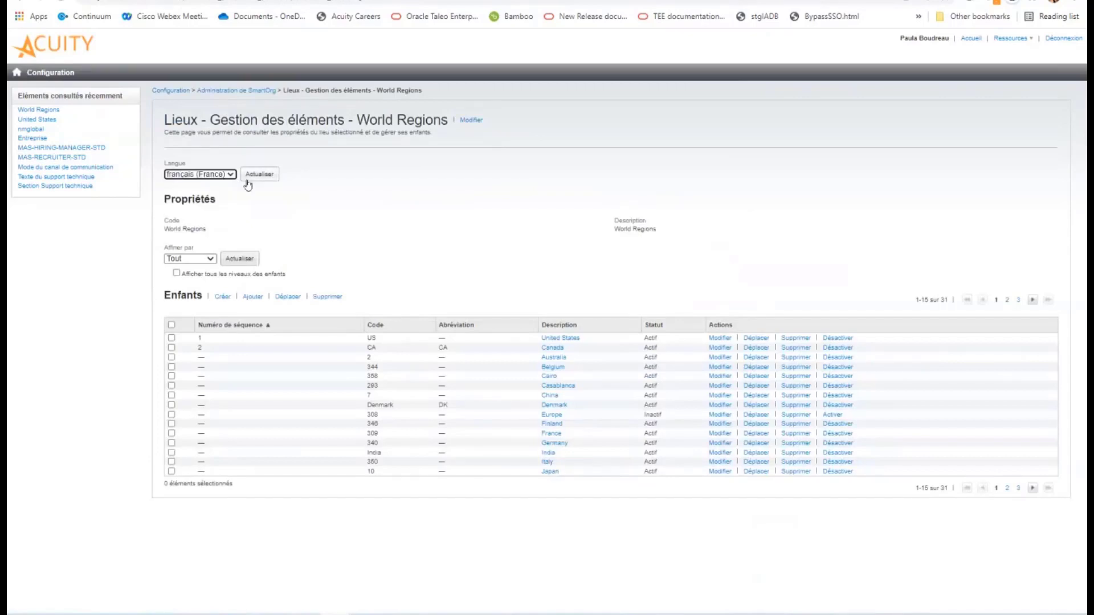
pyautogui.click(260, 174)
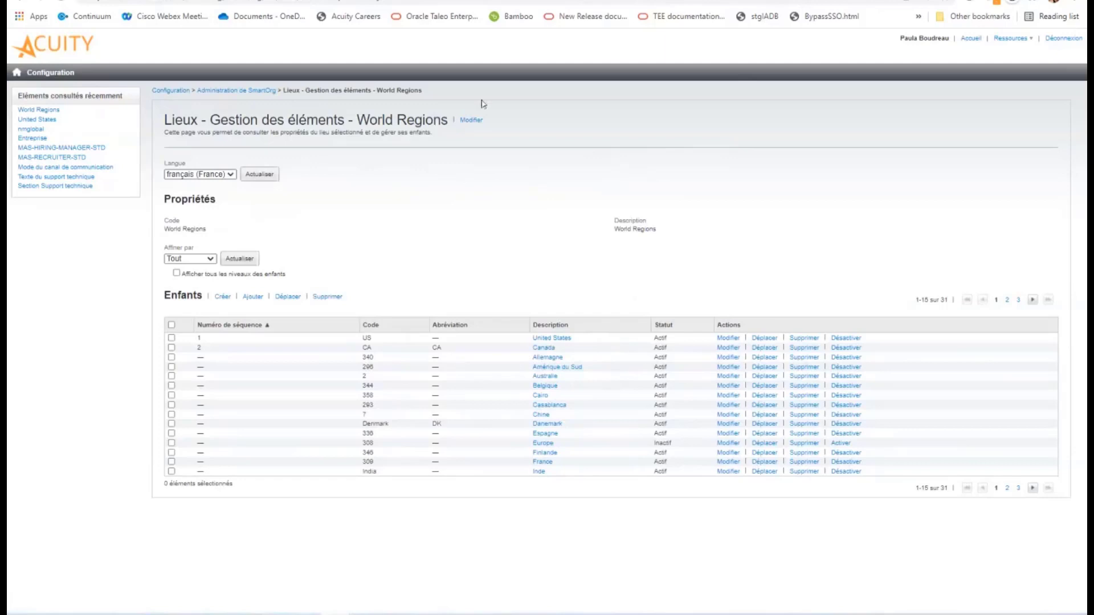
# Step: Open element management for Domaines d'activité and display its entries in français (France)
pyautogui.click(258, 89)
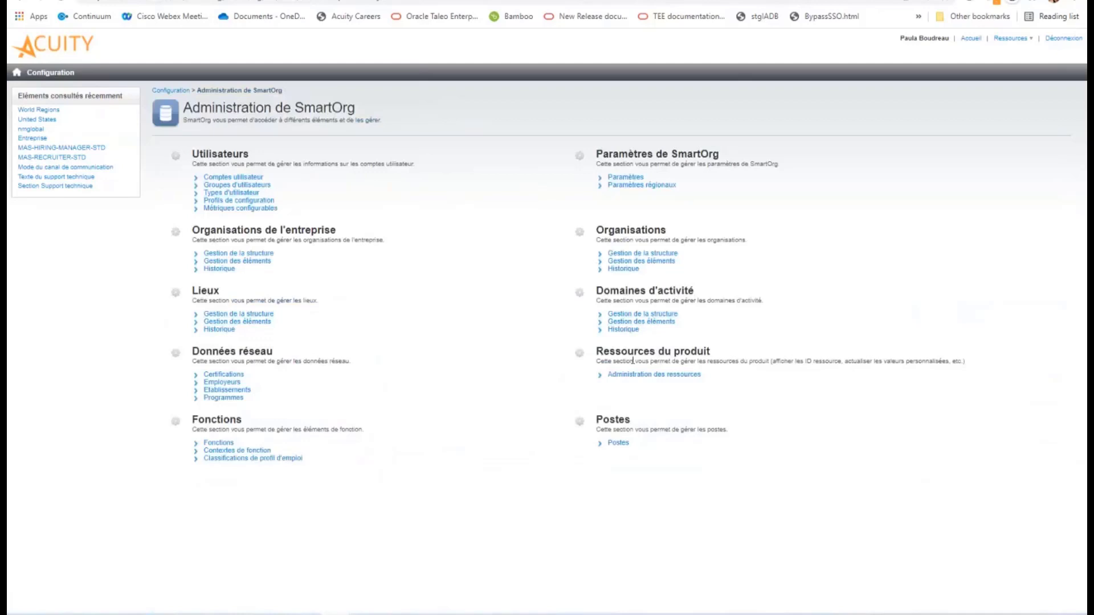
pyautogui.click(655, 321)
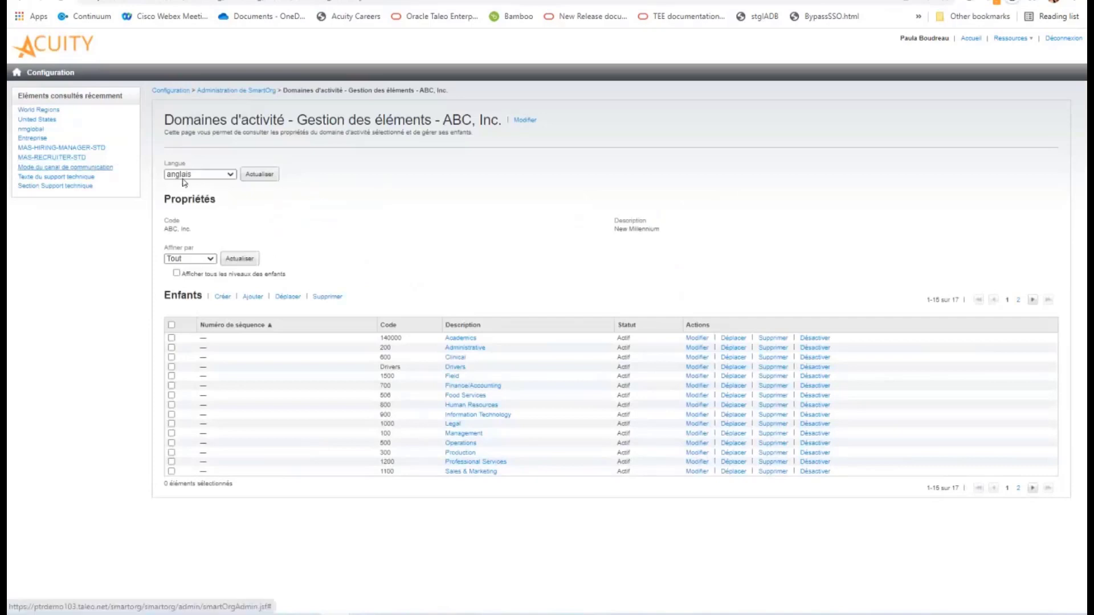
pyautogui.click(183, 177)
pyautogui.click(186, 188)
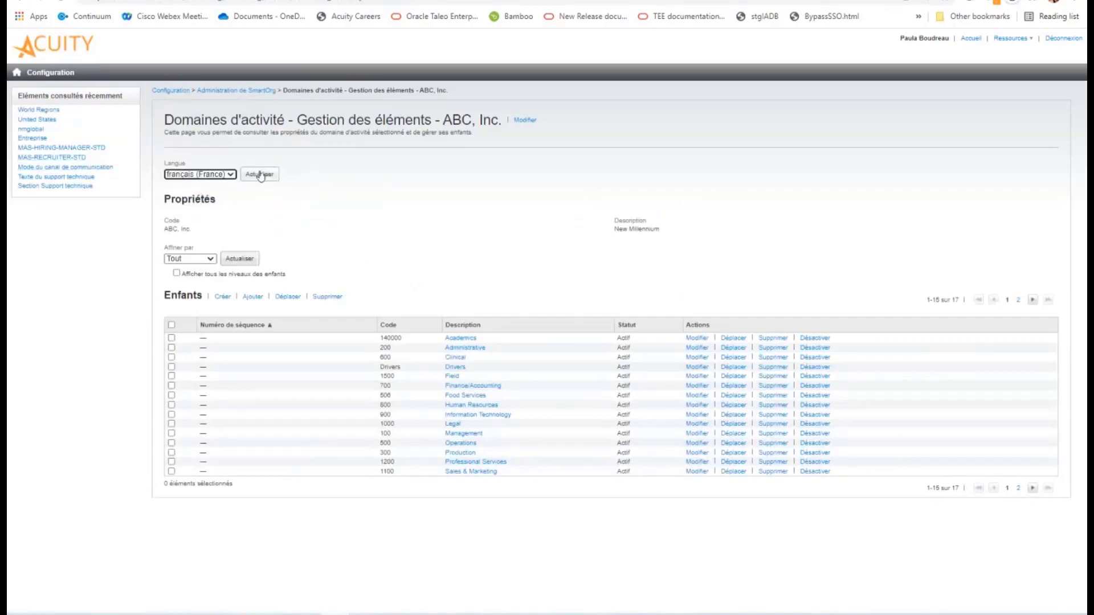
pyautogui.click(259, 175)
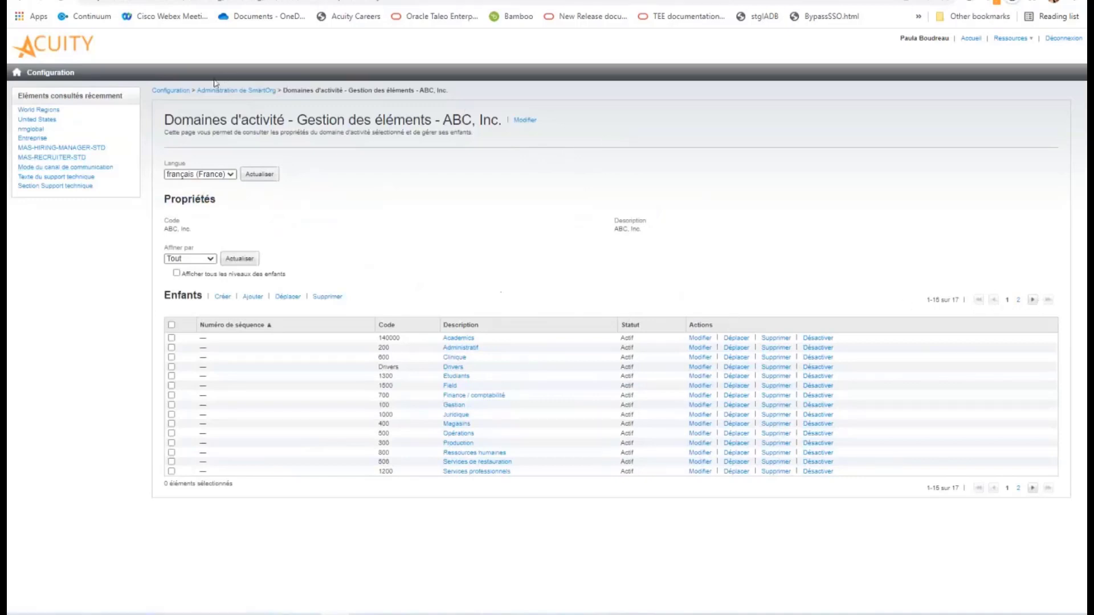
# Step: Open the Candidat fields in Recruiting administration and review the standard field labels
pyautogui.click(177, 93)
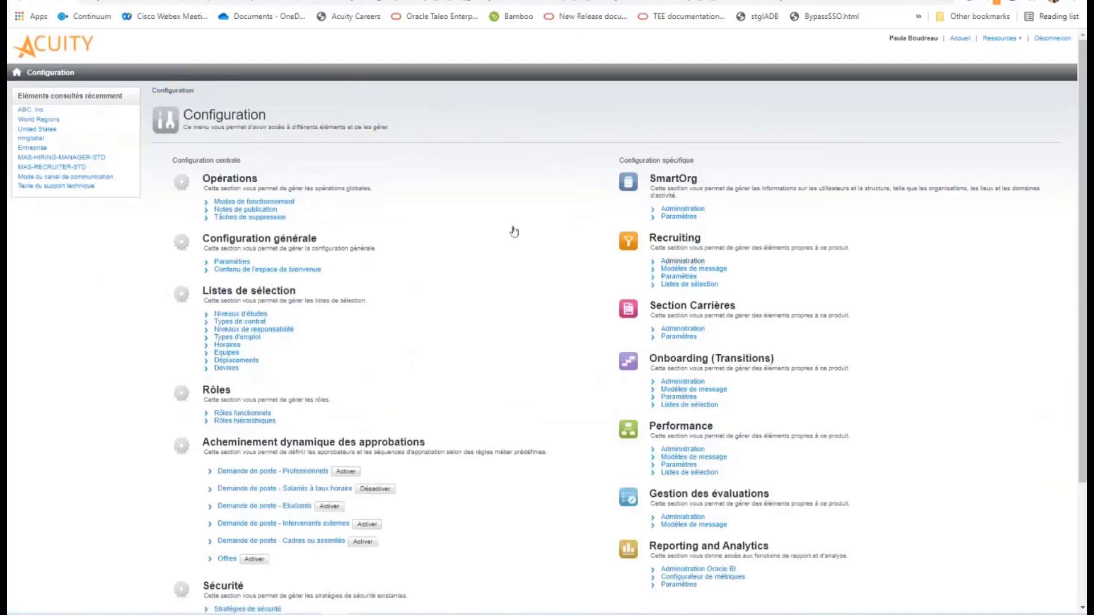
pyautogui.click(682, 261)
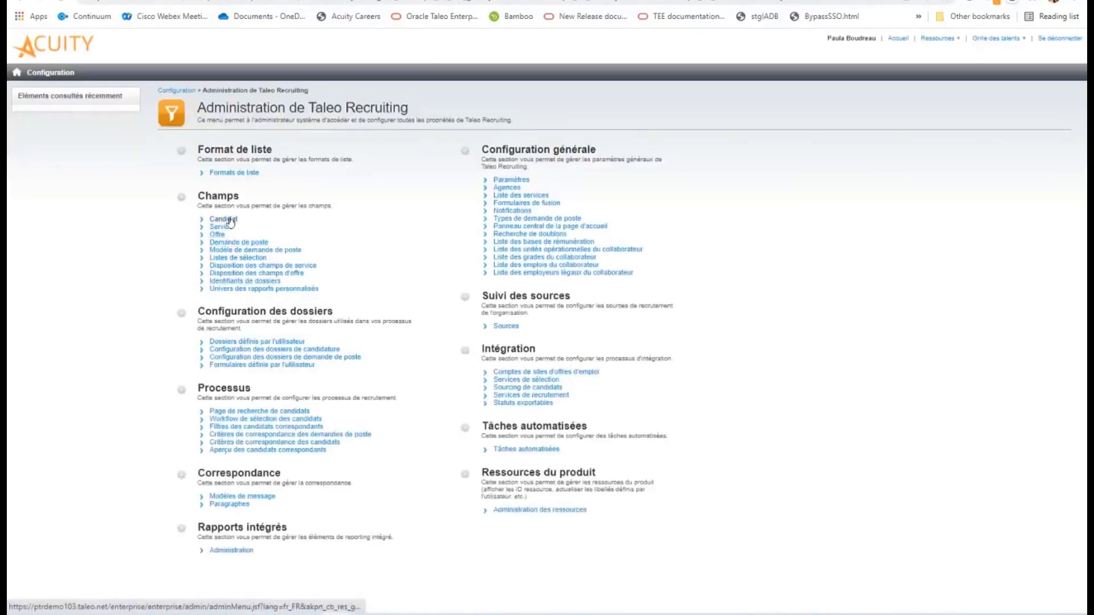
pyautogui.click(229, 220)
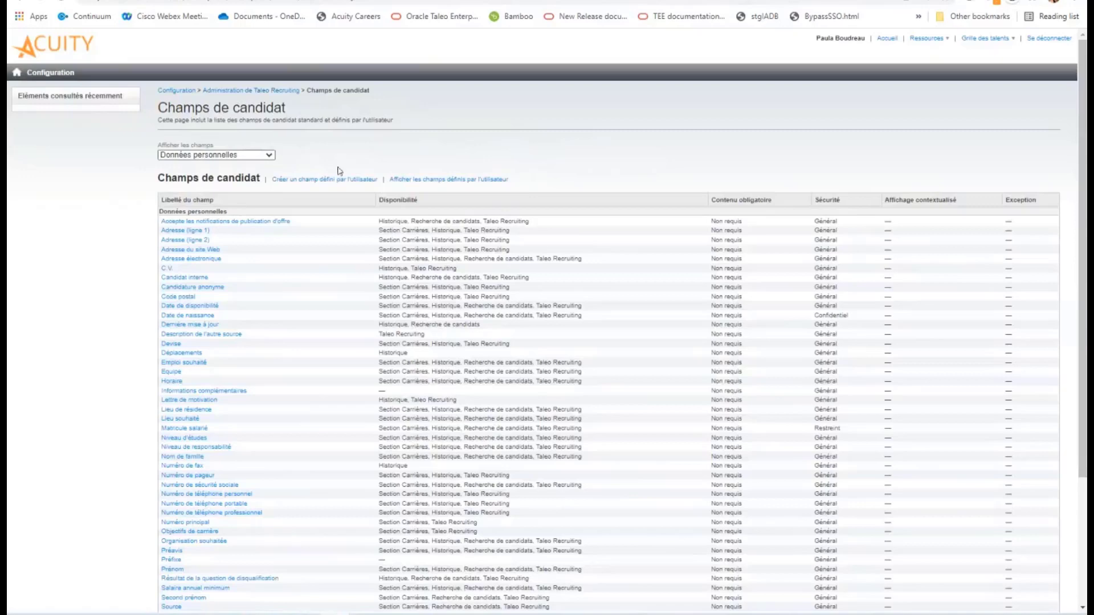
pyautogui.scroll(-3, 69, 298)
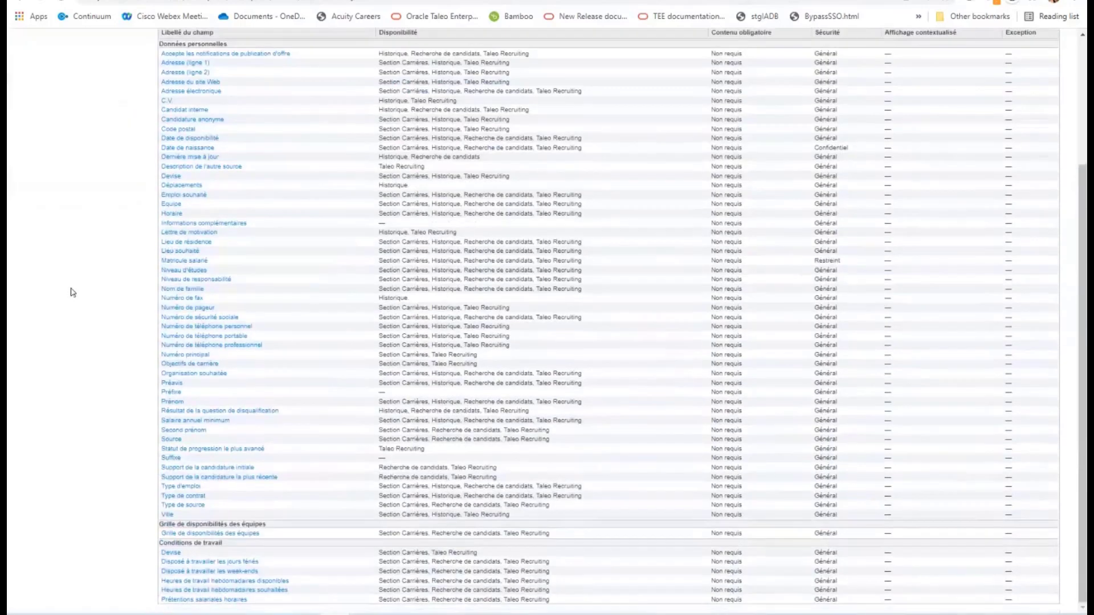
pyautogui.scroll(3, 348, 401)
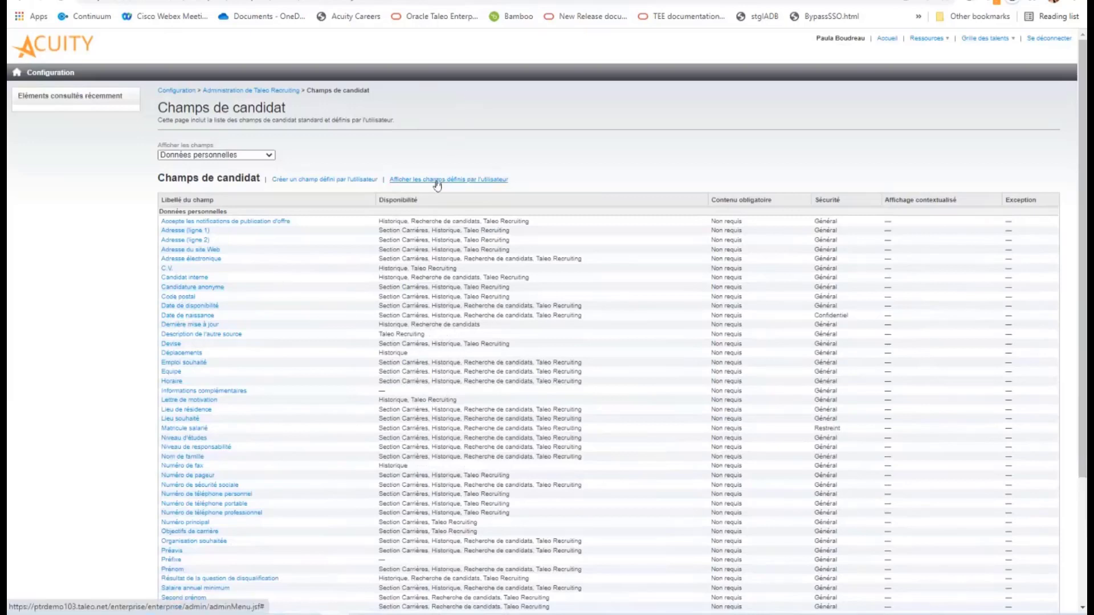
# Step: Display the user-defined candidate fields and look through their labels for missing translations
pyautogui.click(461, 178)
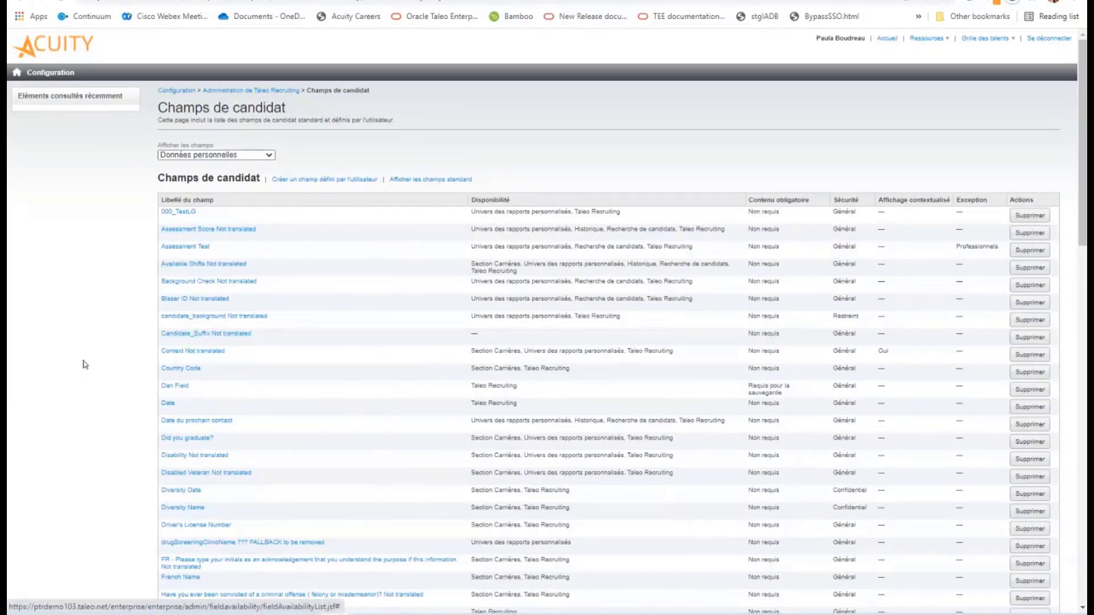
pyautogui.scroll(-1, 78, 356)
pyautogui.scroll(-2, 108, 345)
pyautogui.scroll(3, 102, 320)
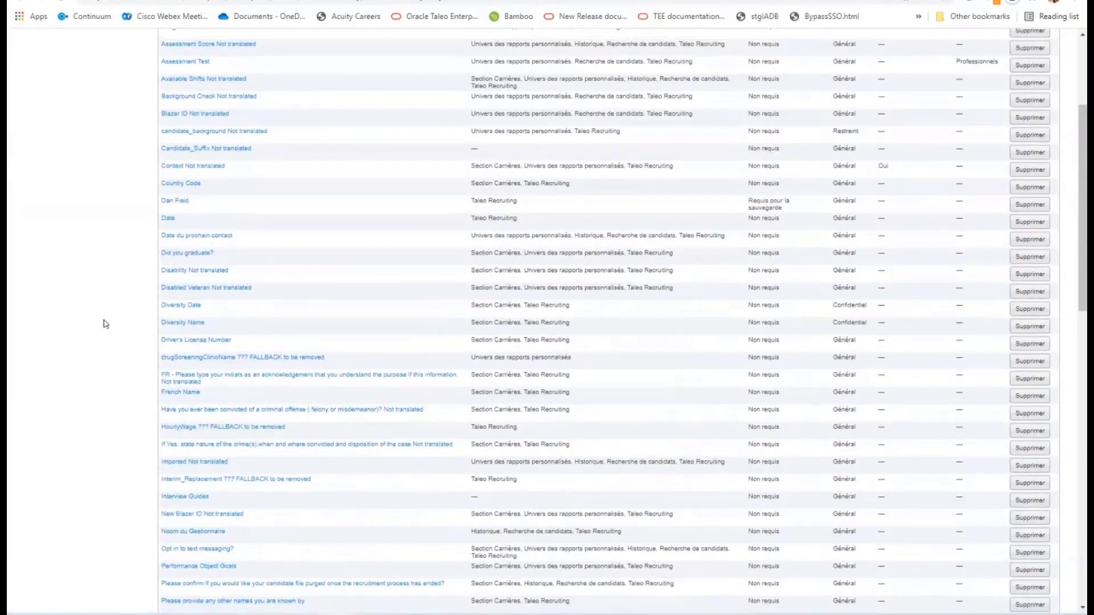
# Step: Edit the Assessment Score field's properties and set its French short label to "ass.score"
pyautogui.click(199, 229)
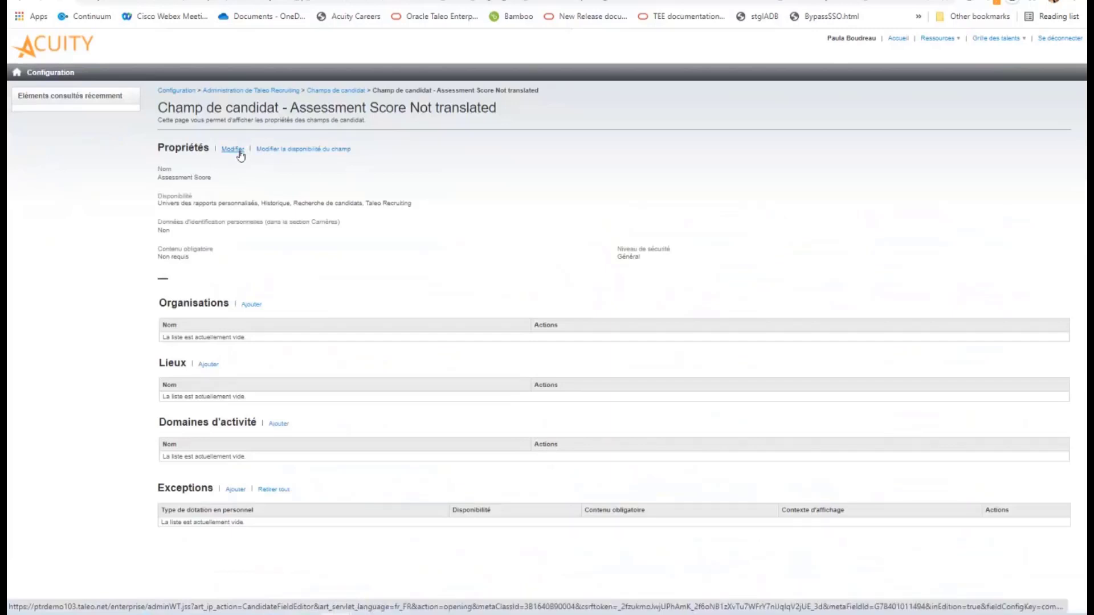
pyautogui.click(233, 150)
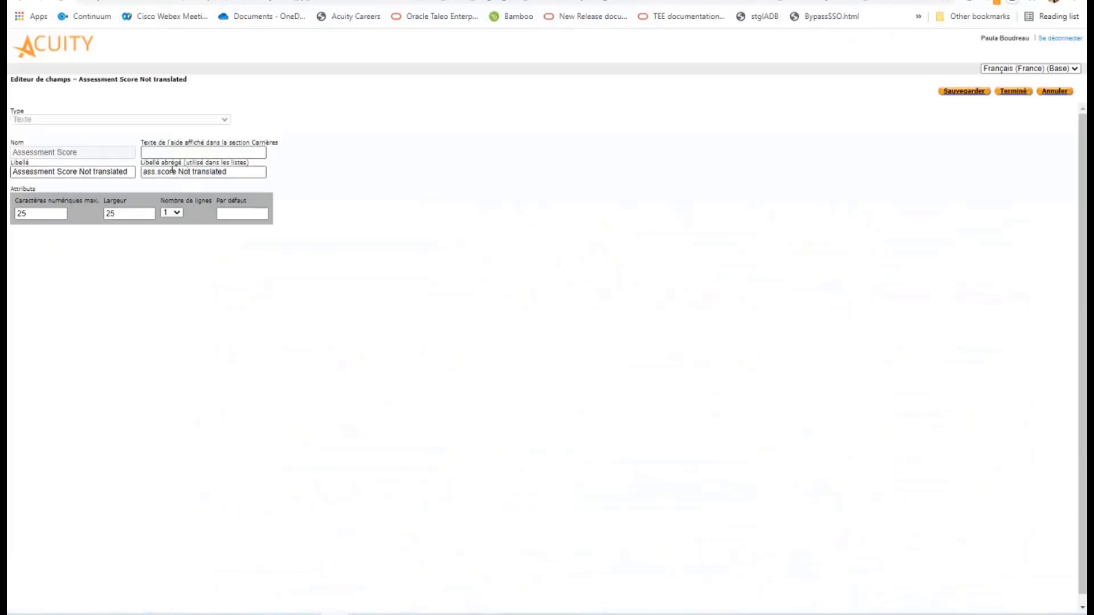
pyautogui.moveTo(173, 171); pyautogui.dragTo(230, 171)
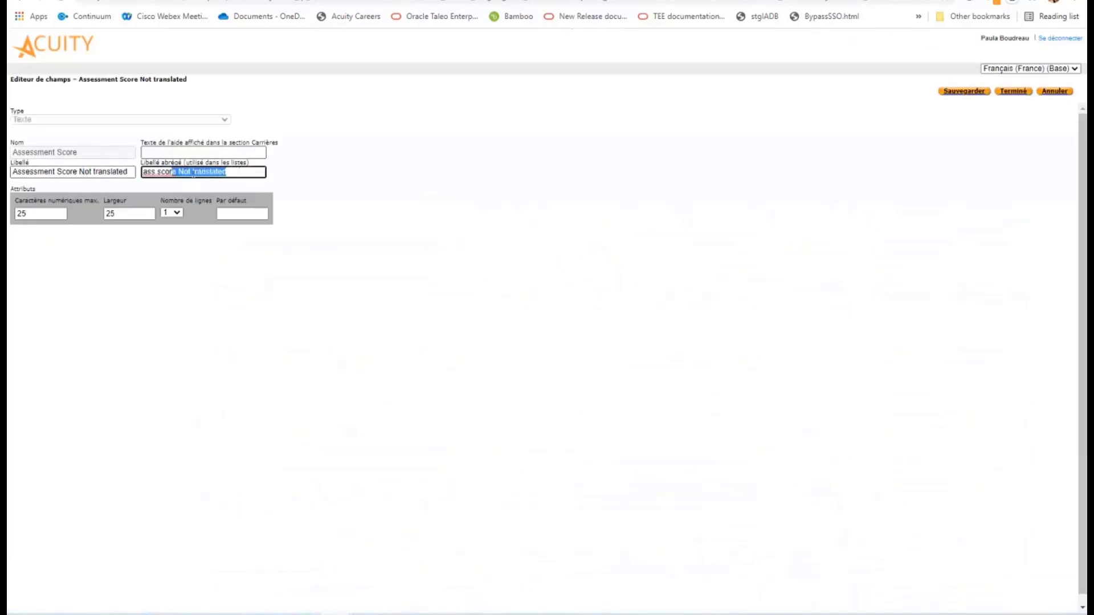
pyautogui.click(230, 170)
pyautogui.press('BackSpace')
pyautogui.press('BackSpace')
pyautogui.press('BackSpace')
pyautogui.press('BackSpace')
pyautogui.press('BackSpace')
pyautogui.press('BackSpace')
pyautogui.press('BackSpace')
pyautogui.press('BackSpace')
pyautogui.press('BackSpace')
# Step: Set the field's French label to "Assessment Score" and finish editing the field
pyautogui.moveTo(79, 172); pyautogui.dragTo(191, 175)
pyautogui.press('BackSpace')
pyautogui.press('BackSpace')
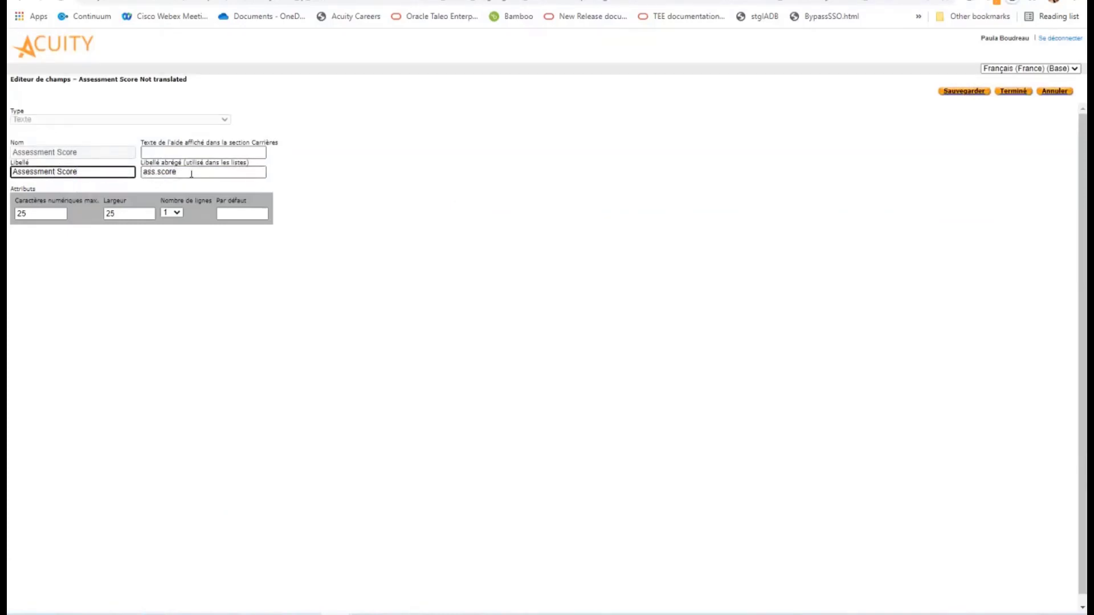
pyautogui.click(1001, 69)
pyautogui.moveTo(894, 161); pyautogui.dragTo(923, 133)
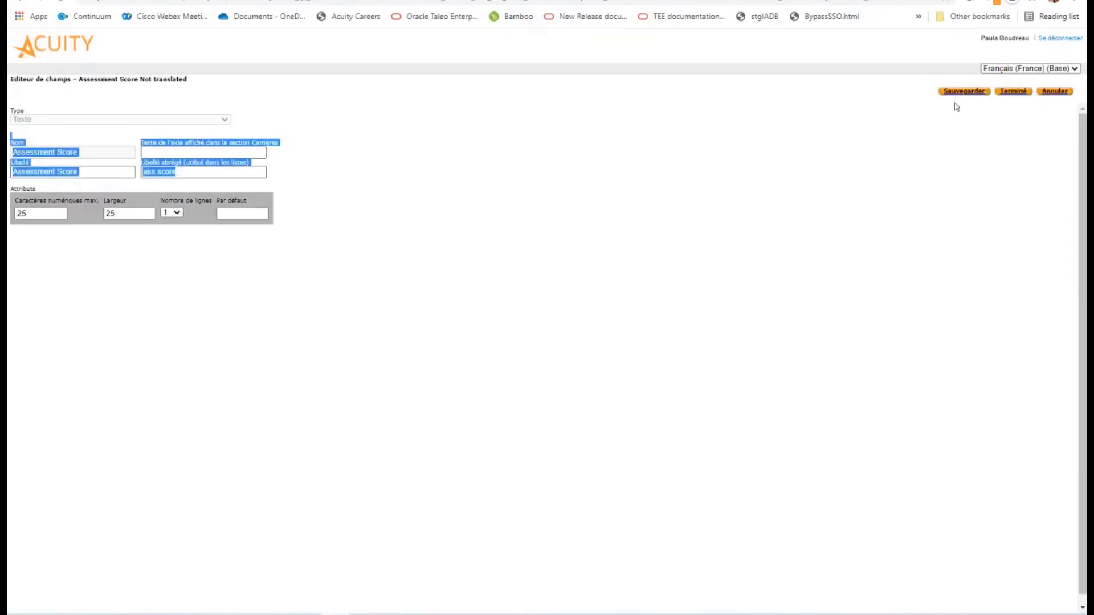
pyautogui.click(1016, 91)
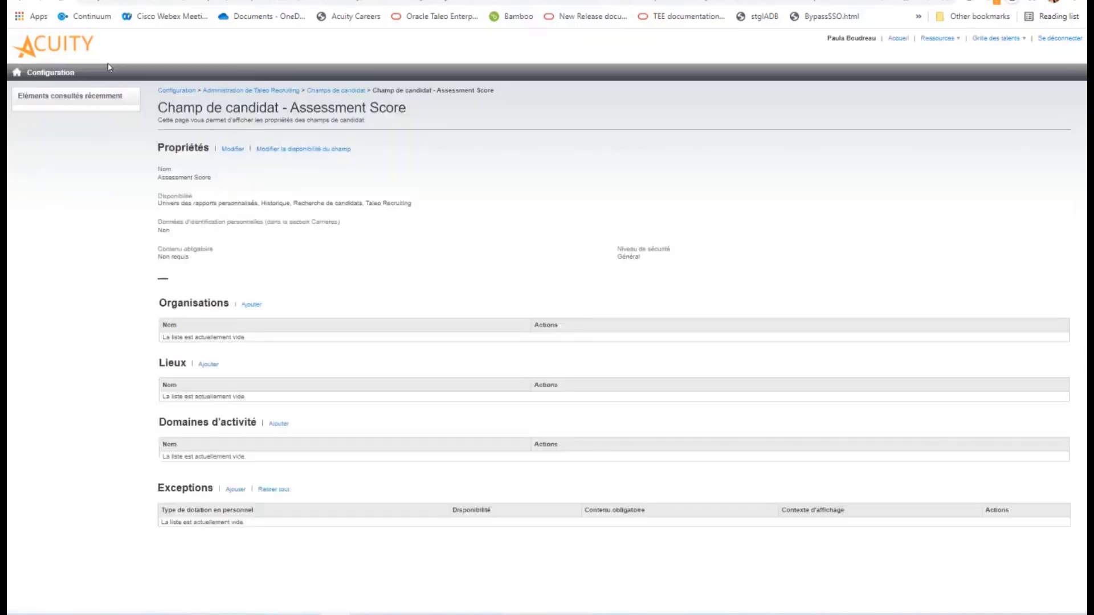
# Step: Go back through the candidate fields list to the Taleo Recruiting administration page
pyautogui.click(334, 90)
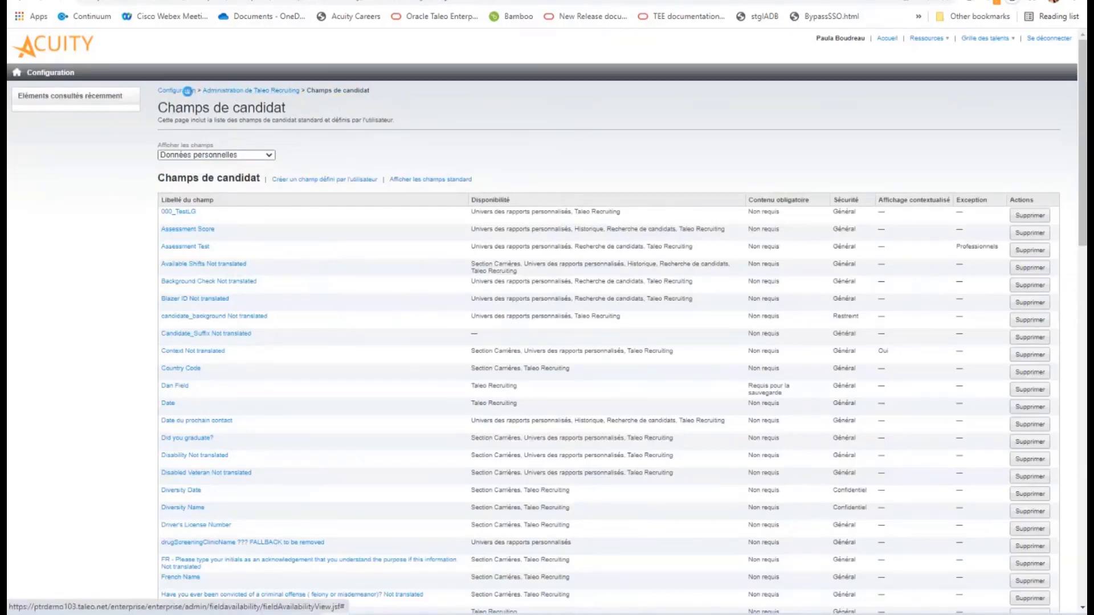
pyautogui.click(250, 90)
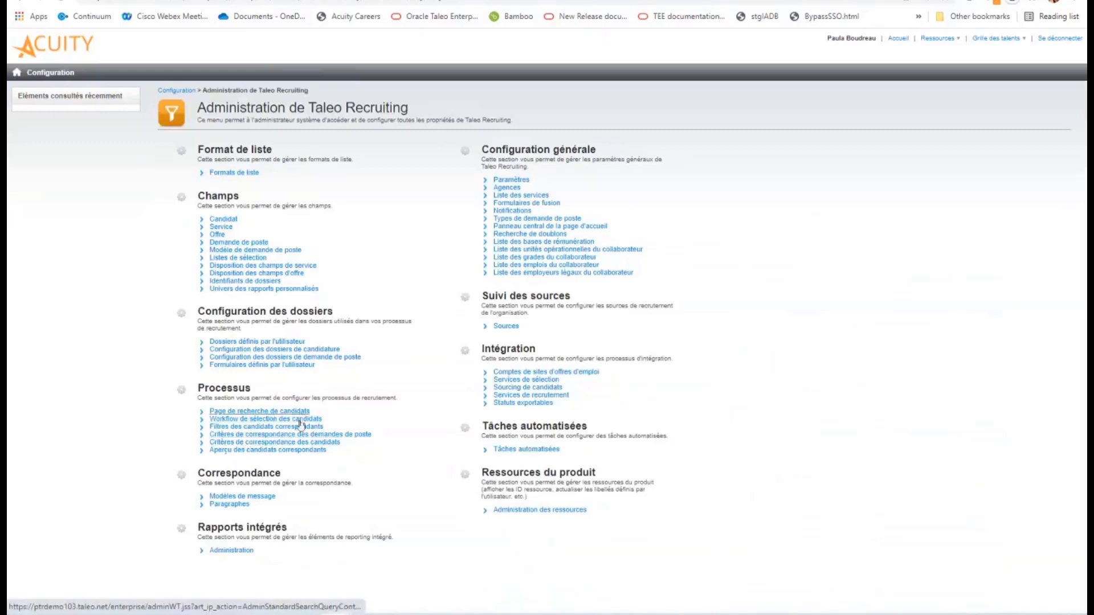
# Step: Display the steps used in the candidate selection workflows to check their names for translations
pyautogui.click(301, 422)
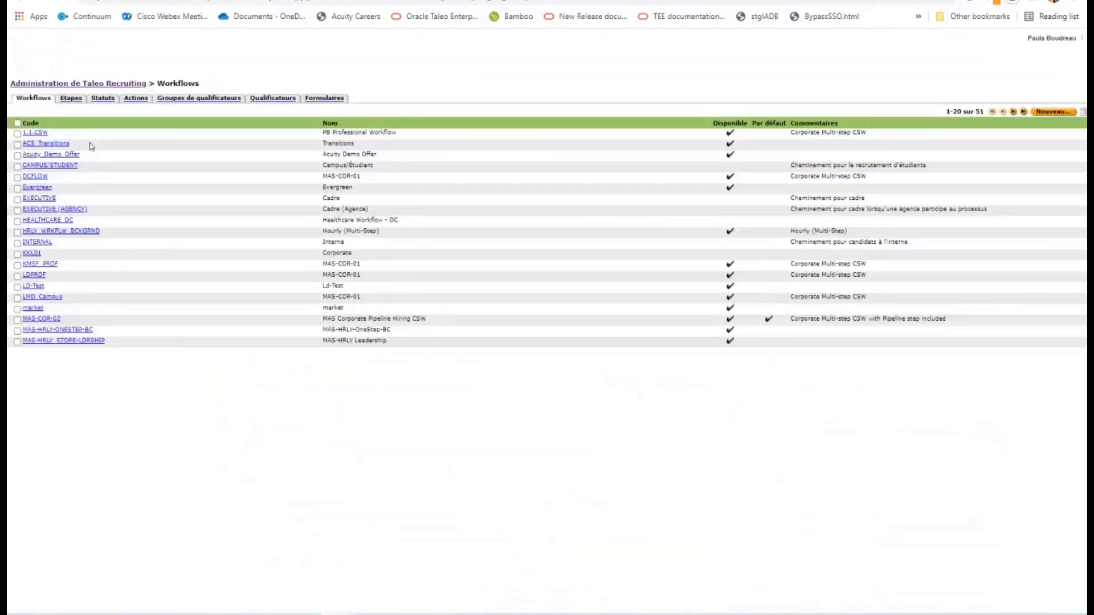
pyautogui.click(70, 98)
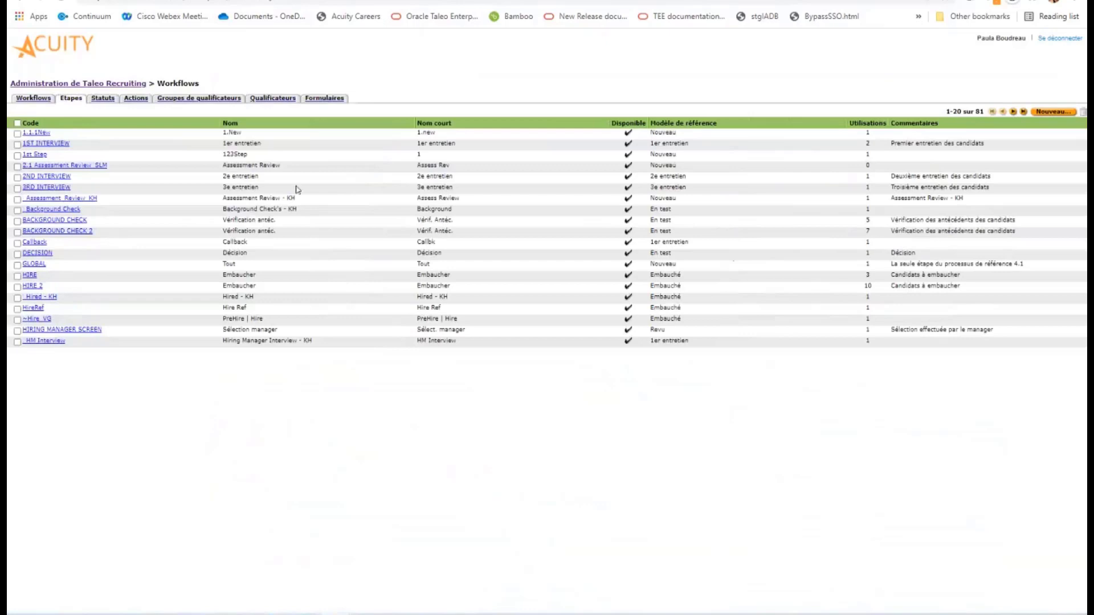
# Step: Switch to the Translation Workbook in Excel, review its whole Index sheet of elements requiring translation, and return to the Taleo workflow steps
pyautogui.moveTo(305, 613)
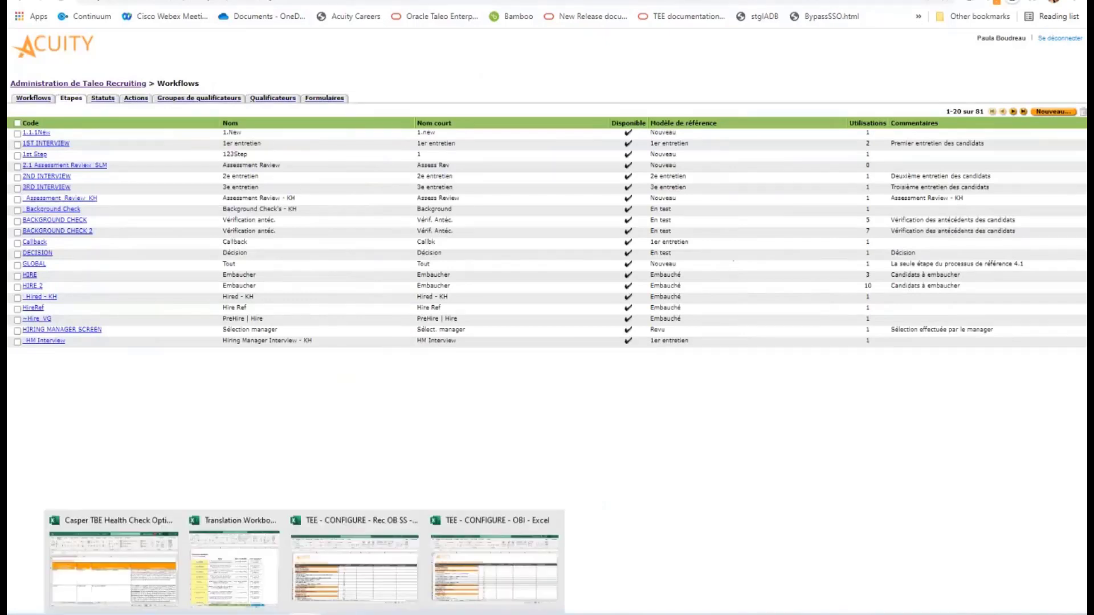
pyautogui.click(234, 585)
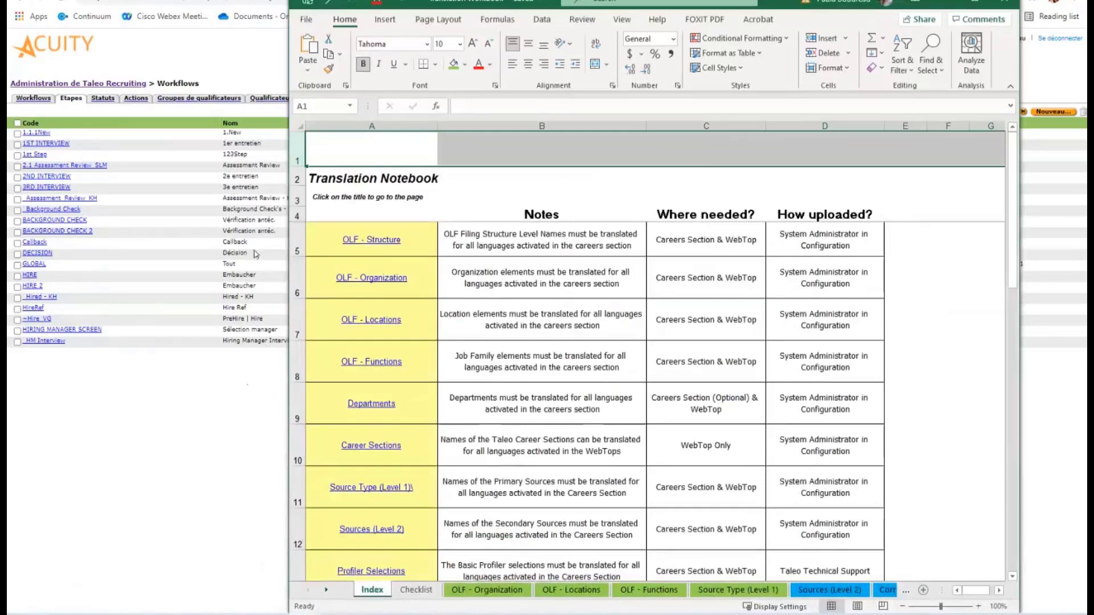
pyautogui.scroll(-1, 442, 234)
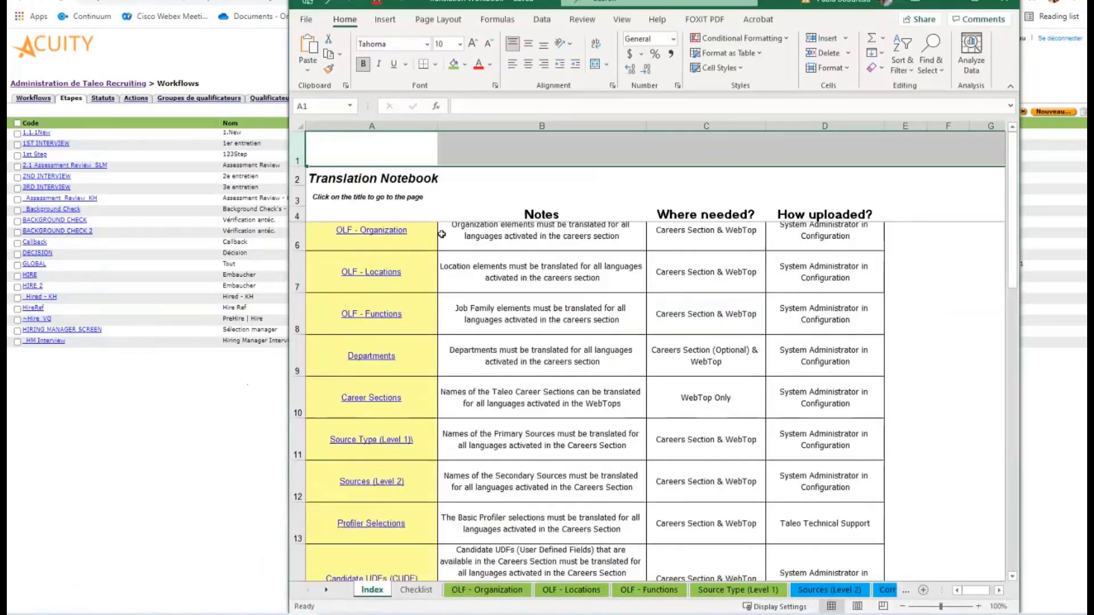
pyautogui.scroll(1, 778, 247)
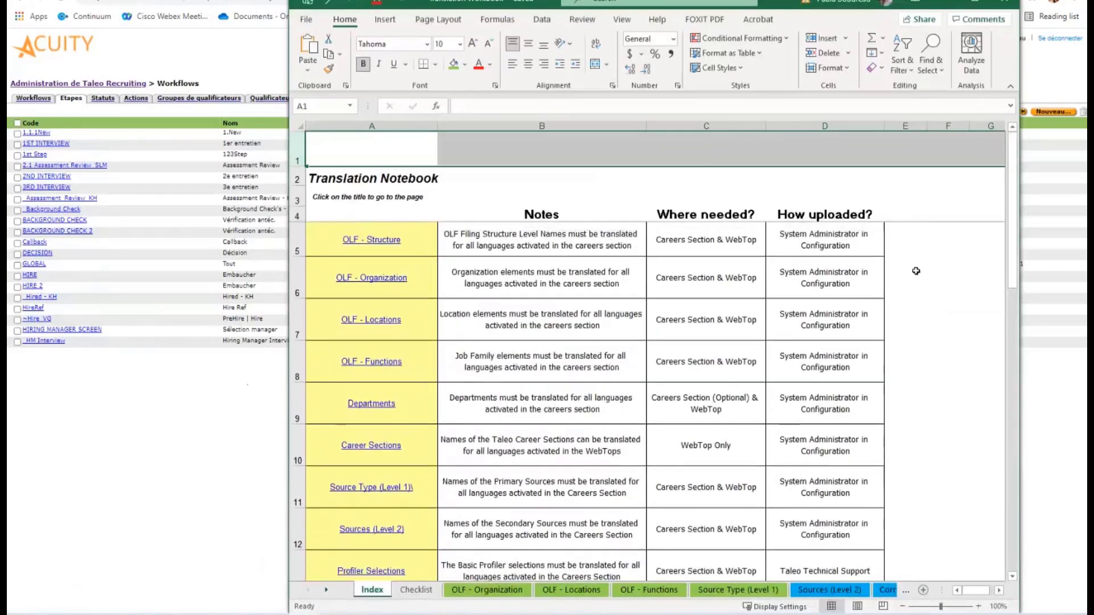
pyautogui.scroll(-2, 955, 282)
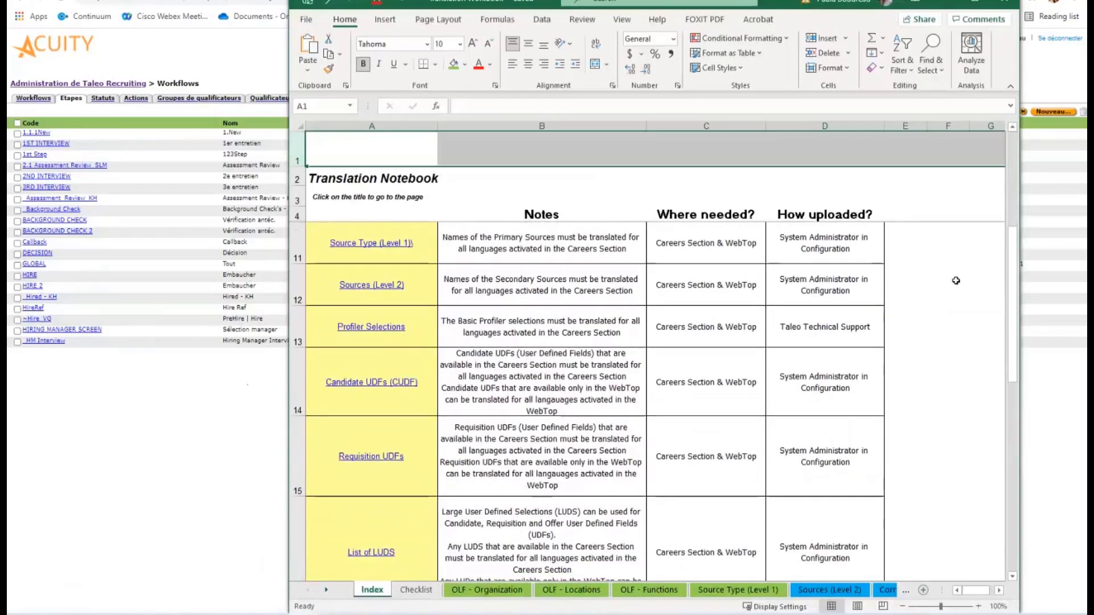
pyautogui.scroll(-2, 823, 279)
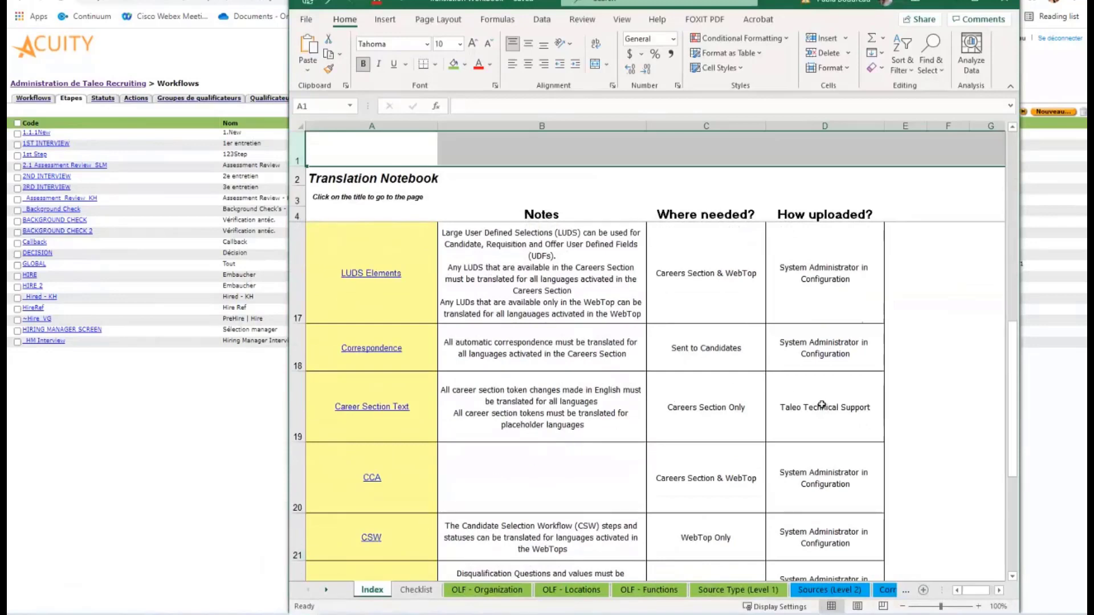
pyautogui.scroll(-1, 846, 404)
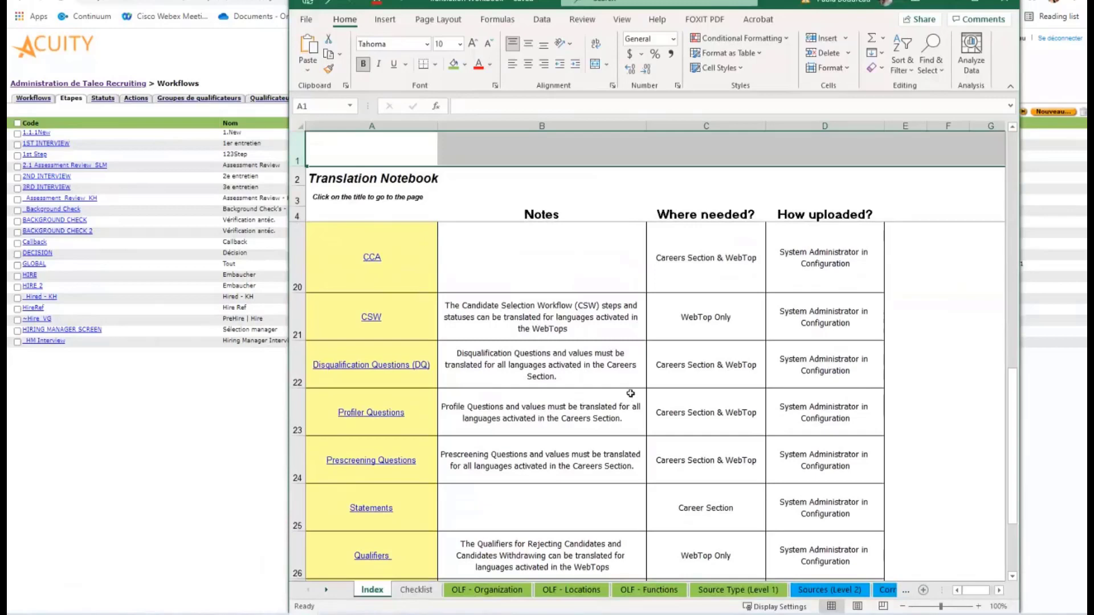
pyautogui.scroll(-1, 623, 383)
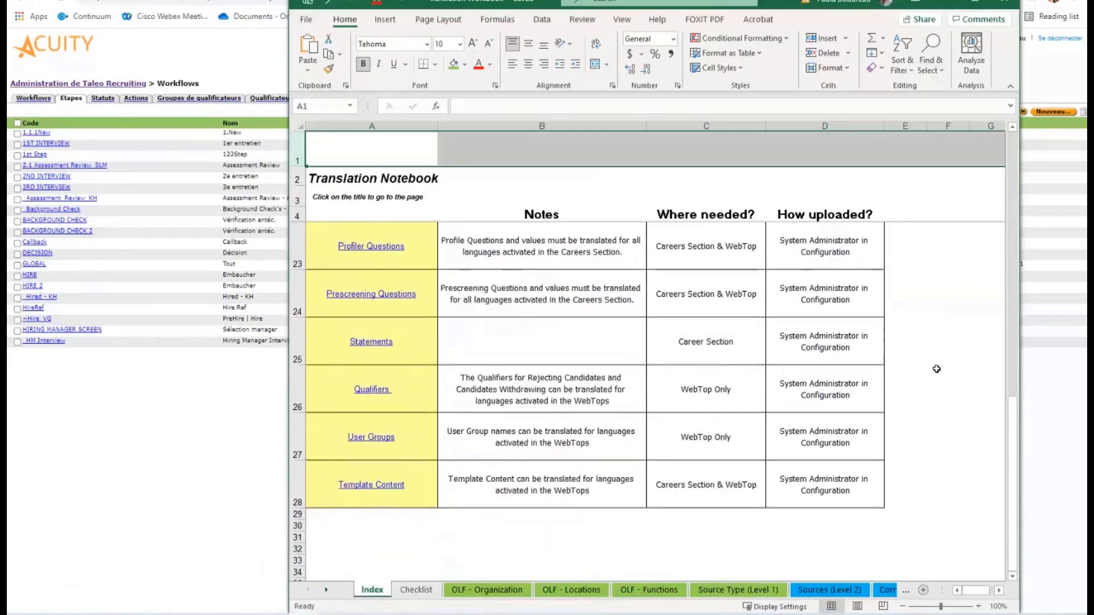
pyautogui.scroll(6, 939, 369)
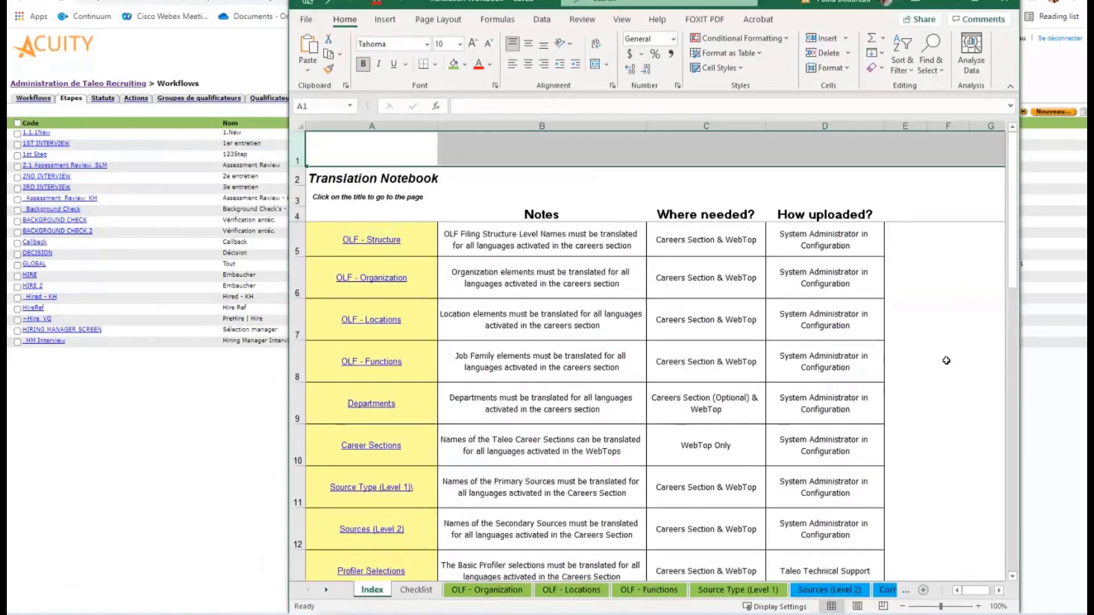
pyautogui.click(245, 447)
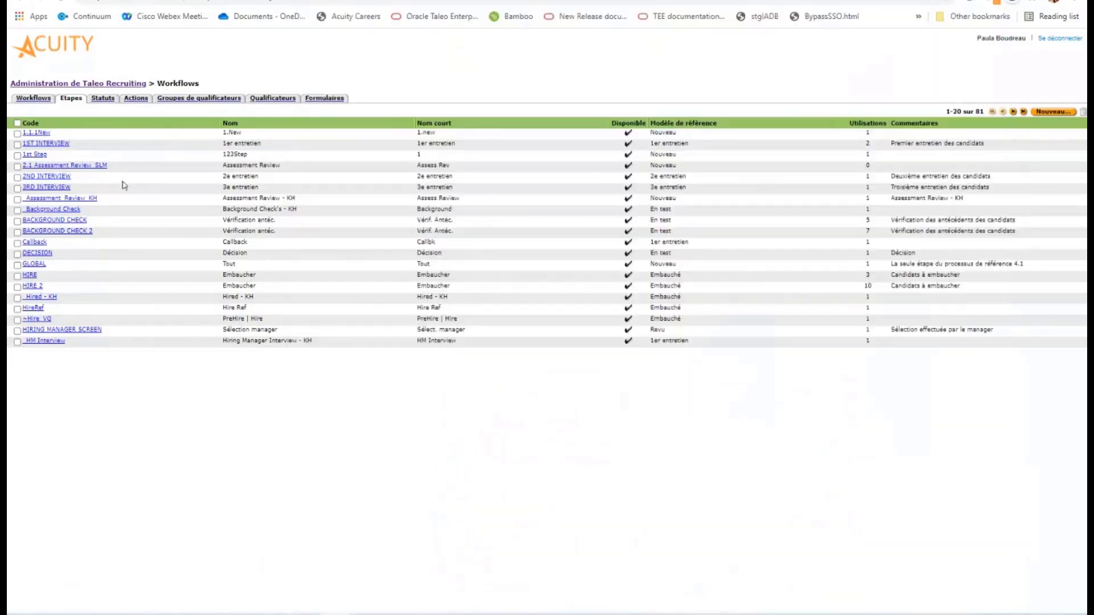
# Step: Leave configuration for the Recruiting area and start a new requisition from a template with the hiring type Professionnels
pyautogui.click(40, 86)
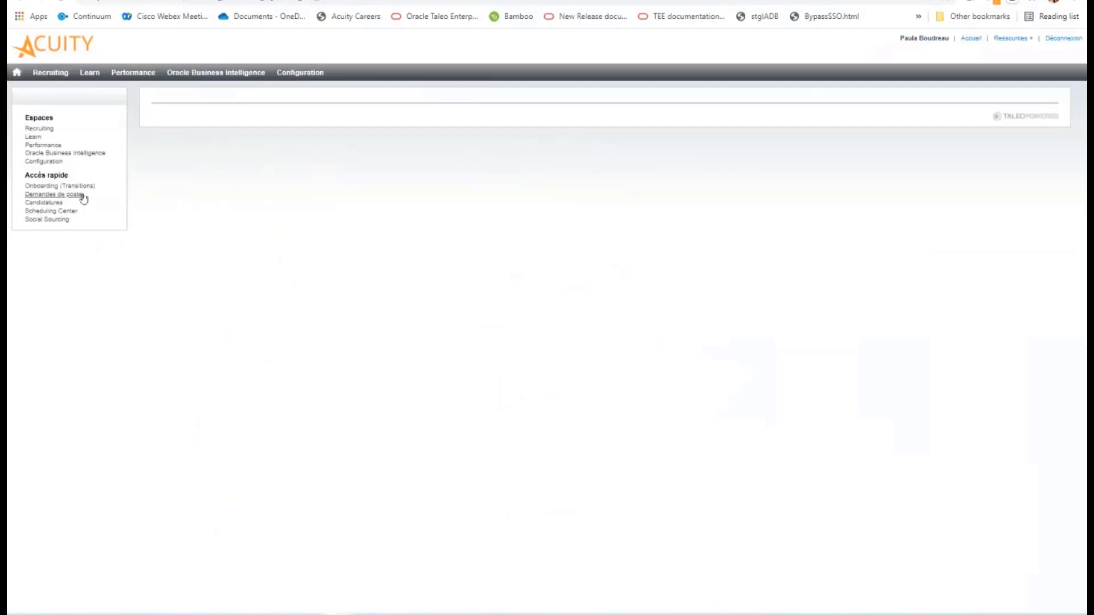
pyautogui.click(34, 136)
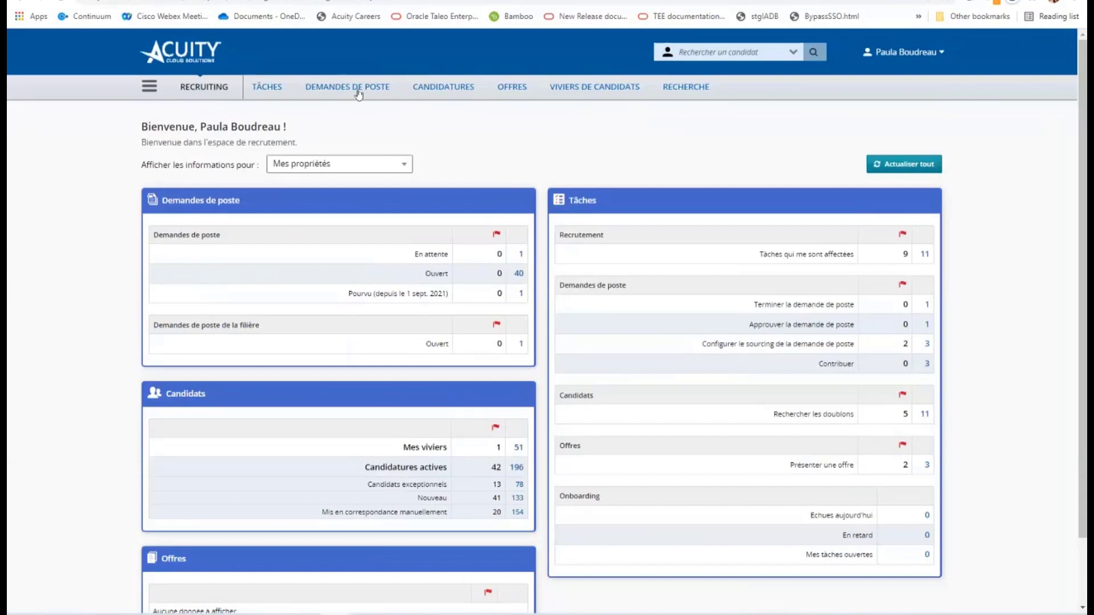
pyautogui.click(389, 88)
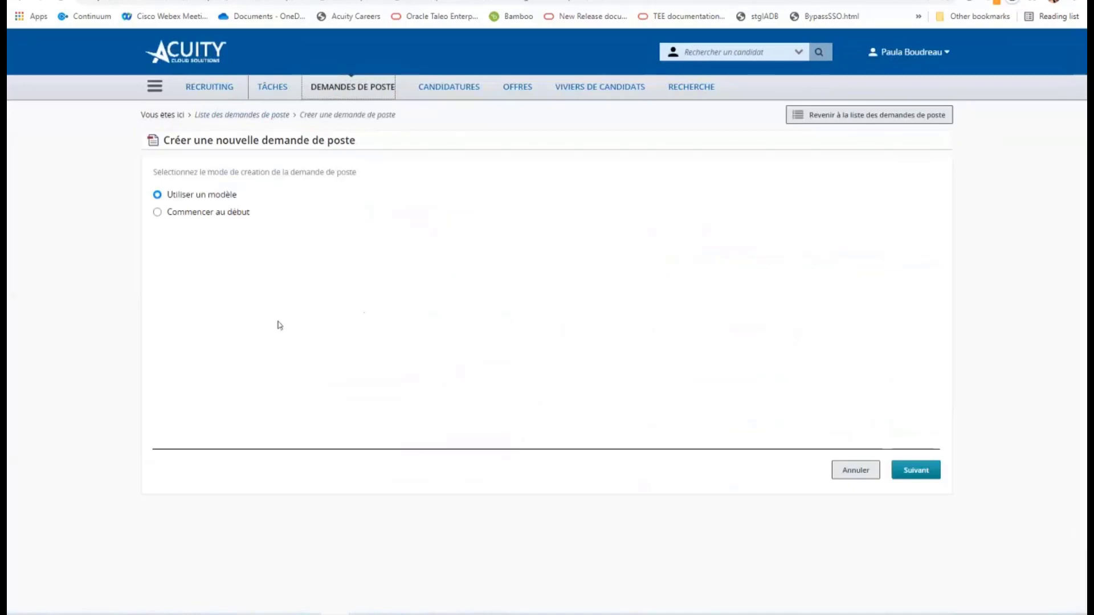
pyautogui.click(918, 470)
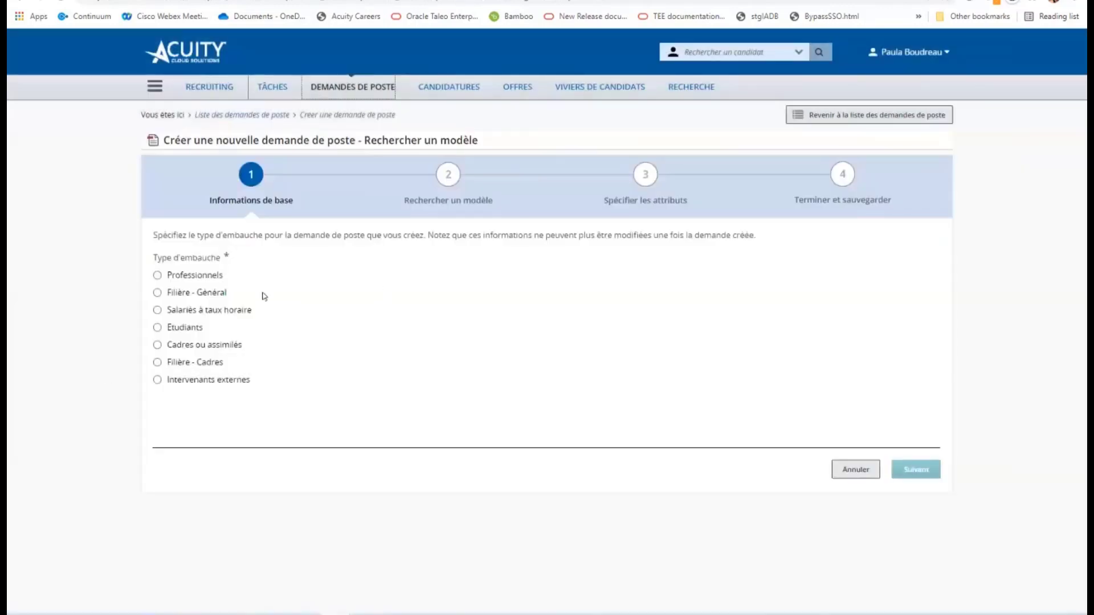
pyautogui.click(157, 276)
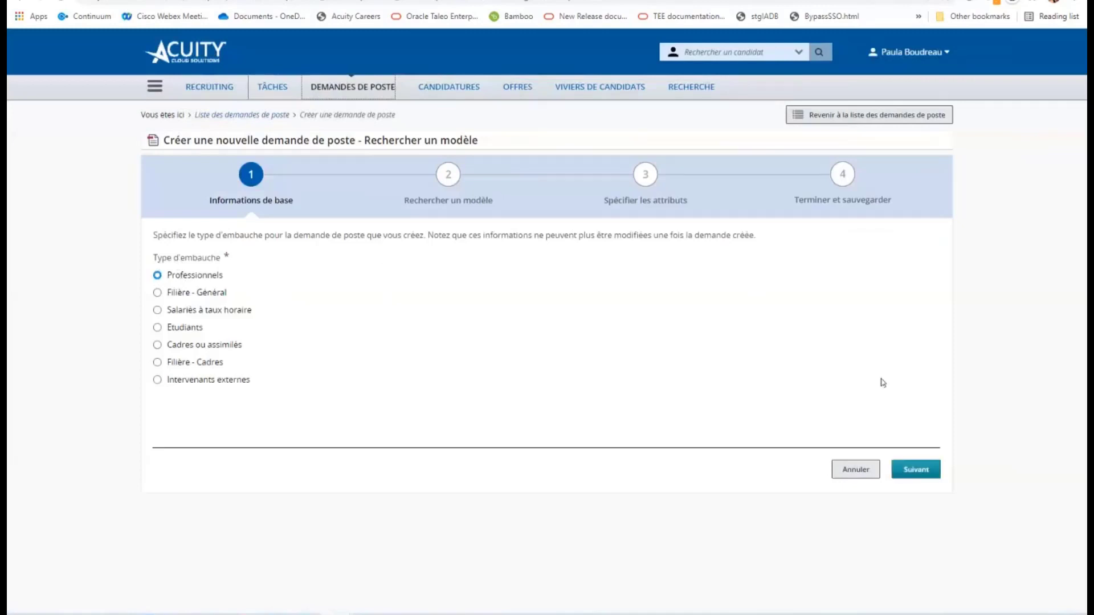
pyautogui.click(915, 470)
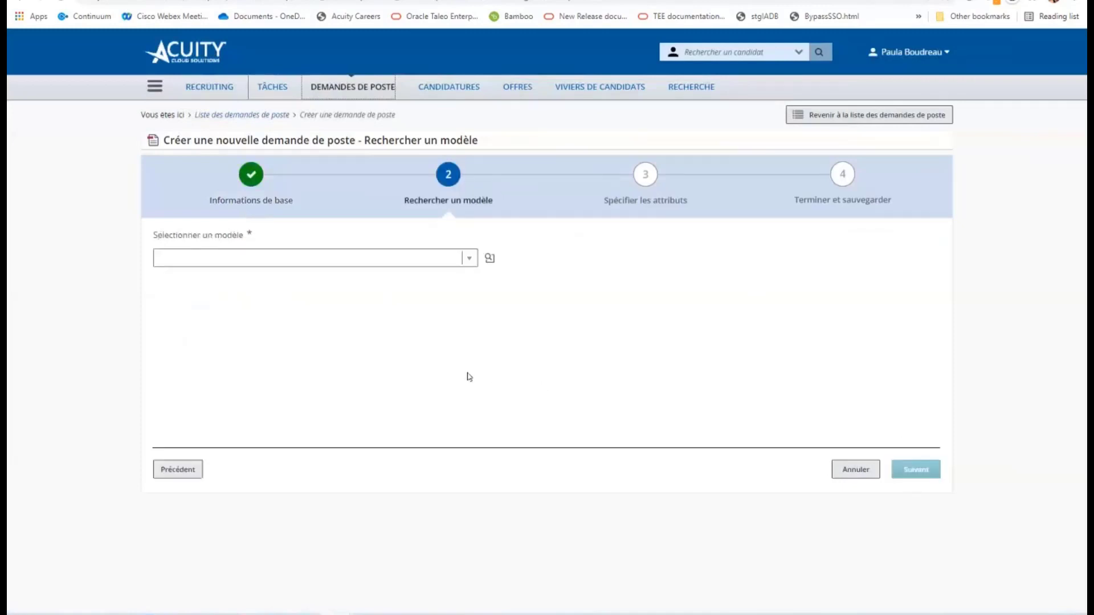
# Step: Browse the available requisition templates, preview the first Accountant template, and return to the template list
pyautogui.click(490, 259)
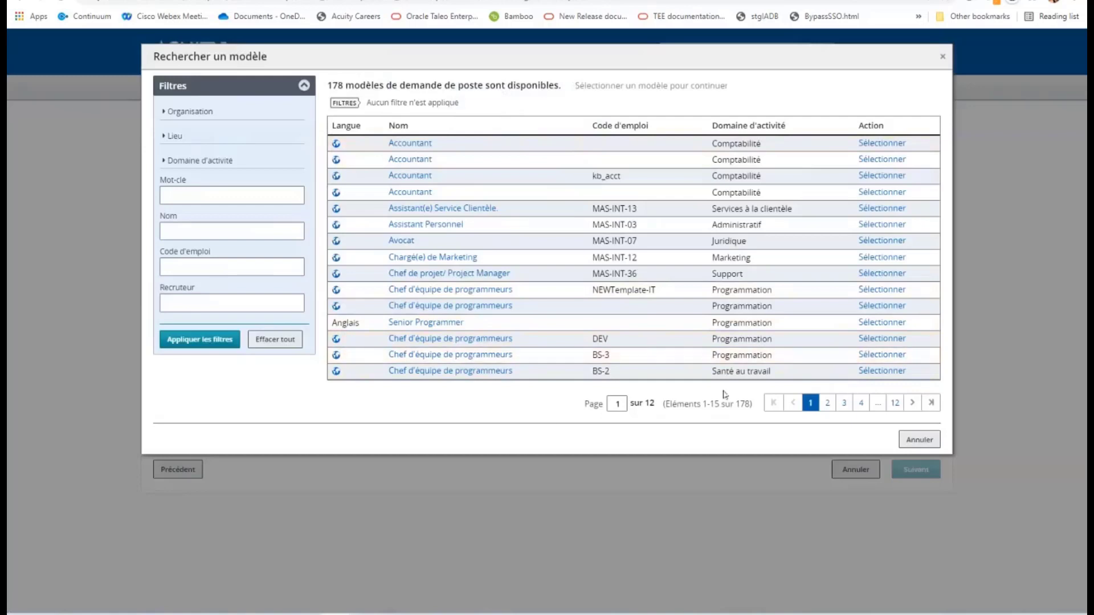
pyautogui.click(404, 143)
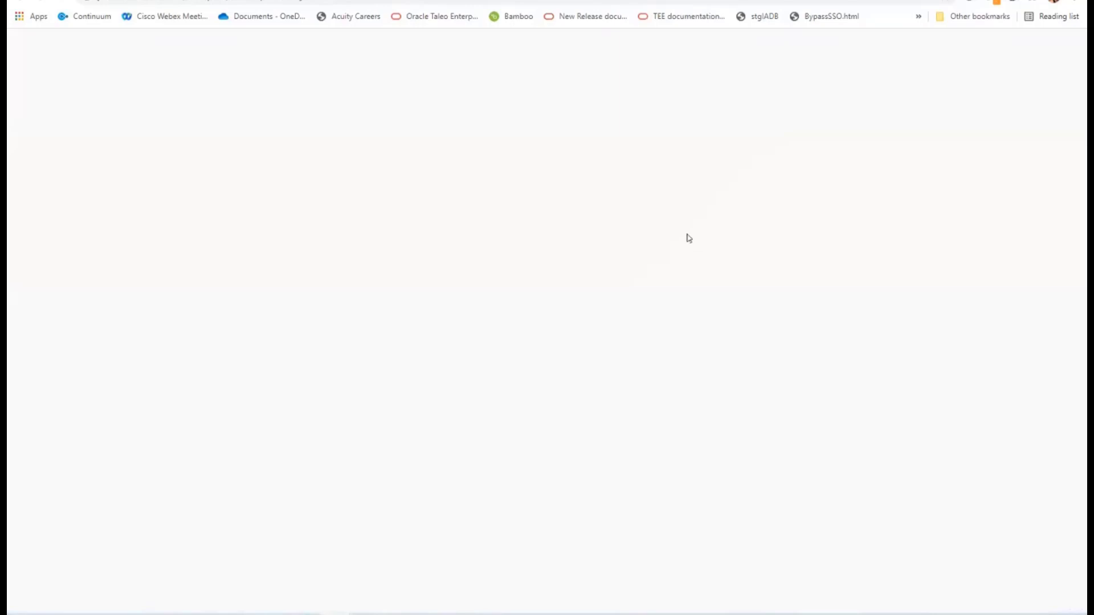
pyautogui.hotkey('ctrl', '0')
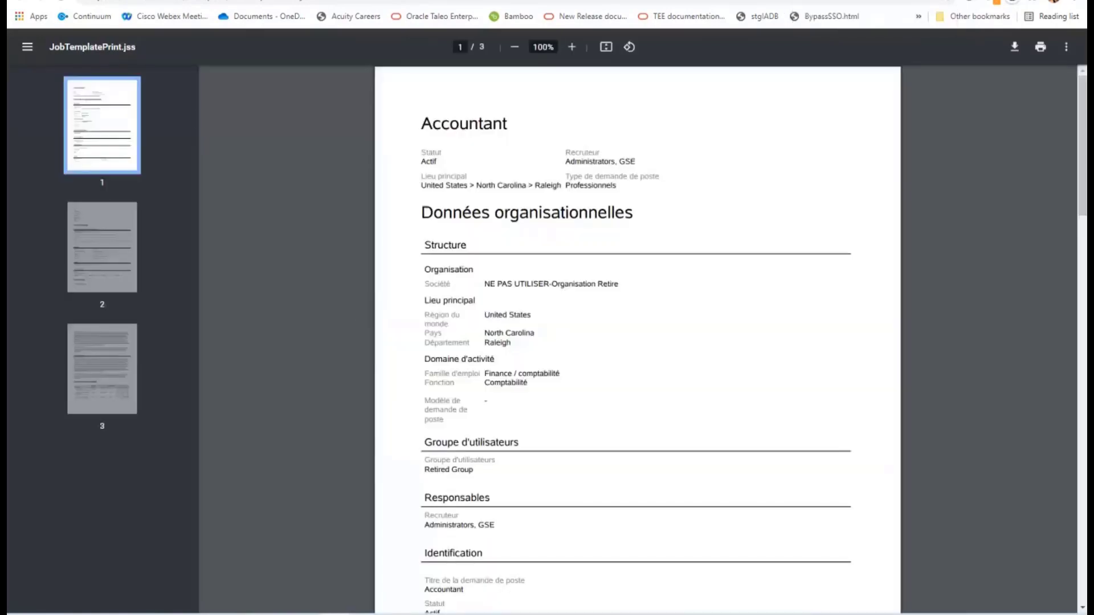
pyautogui.click(311, 0)
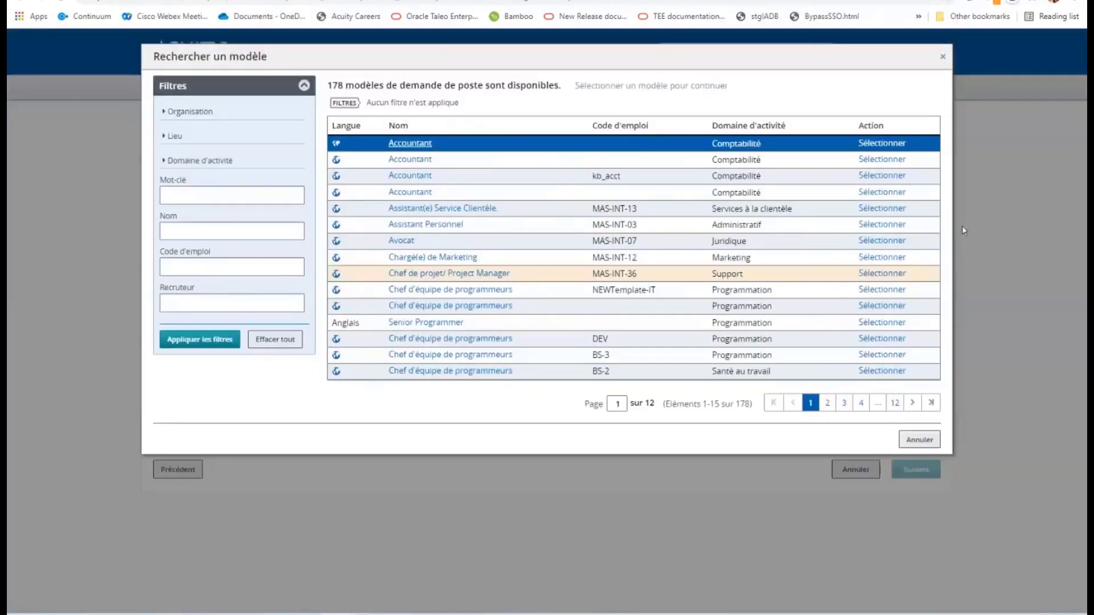
# Step: Select an Accountant template for the requisition and accept its structure attributes to reach the full requisition form
pyautogui.click(904, 175)
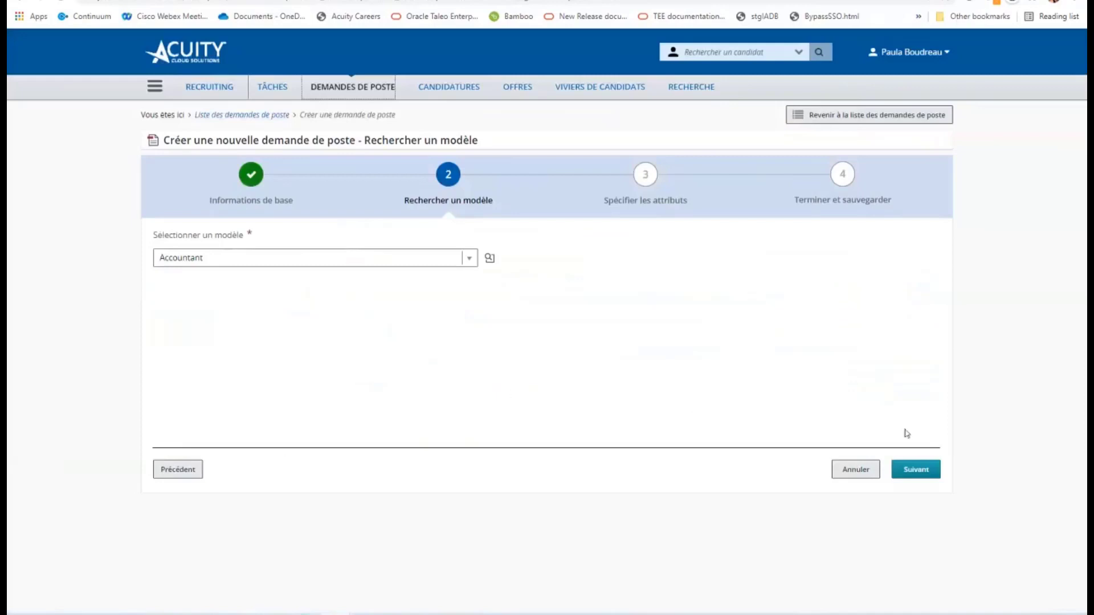
pyautogui.click(915, 471)
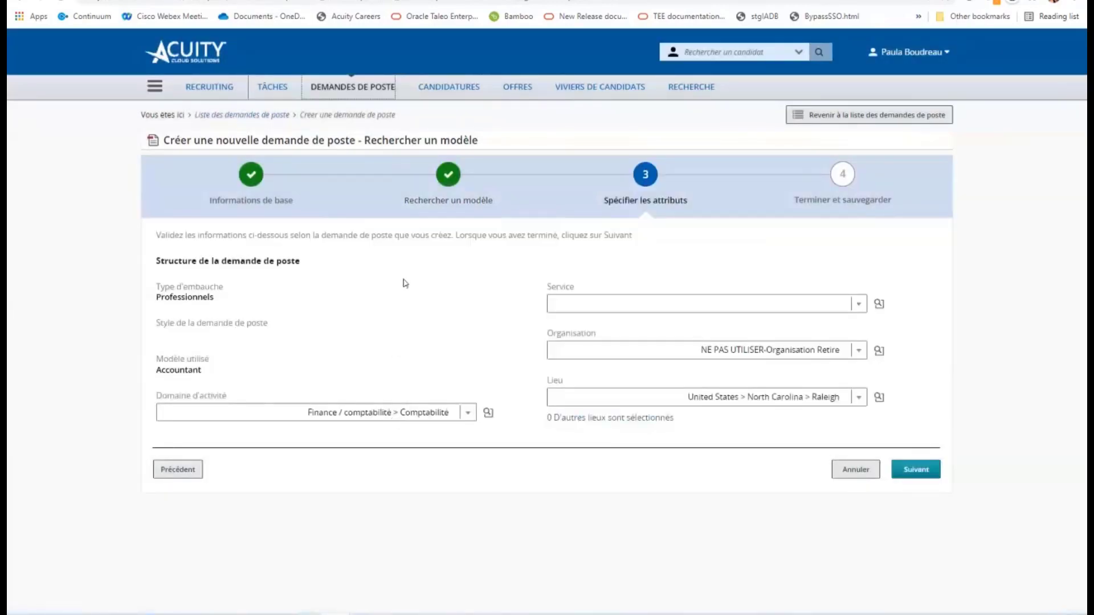
pyautogui.click(929, 470)
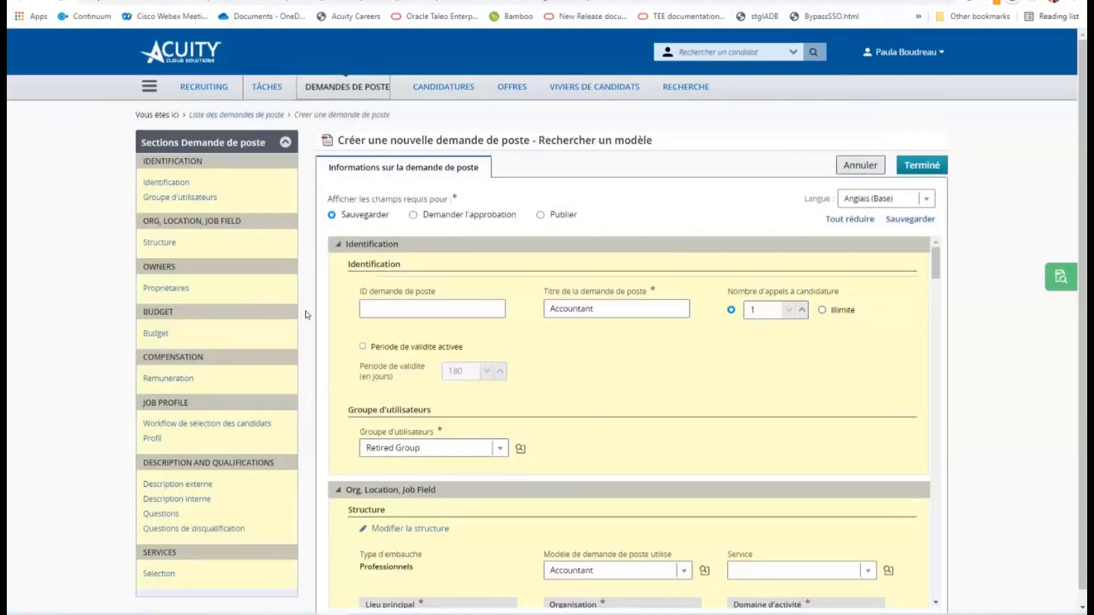
# Step: Review the French labels in the Identification, Structure, Owners, Budget and Compensation sections, including the Devise currency options in Rémunération
pyautogui.scroll(-2, 752, 368)
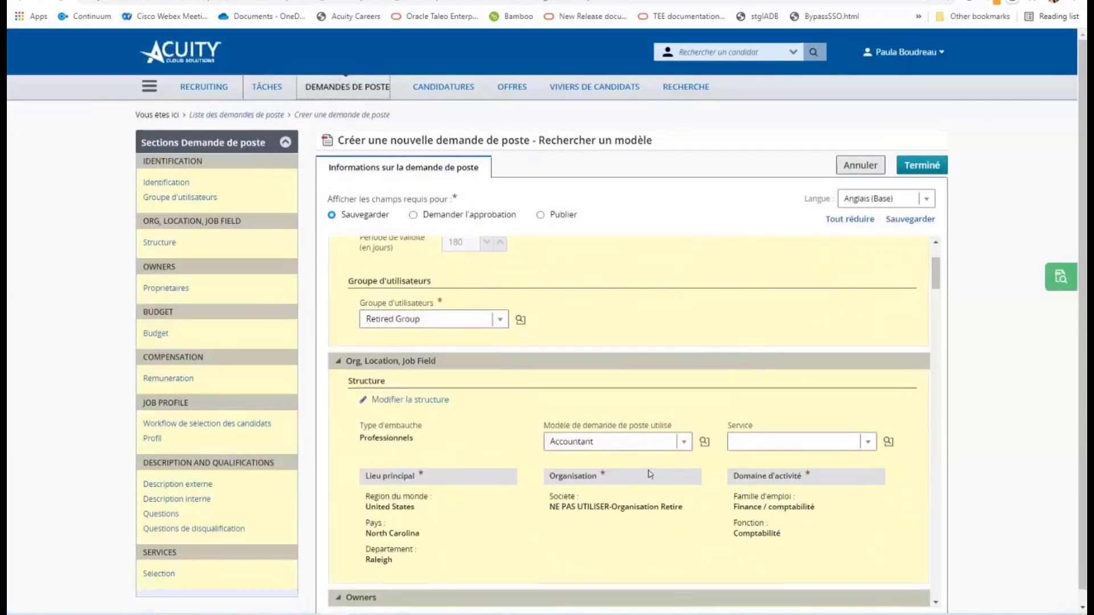
pyautogui.scroll(-3, 649, 473)
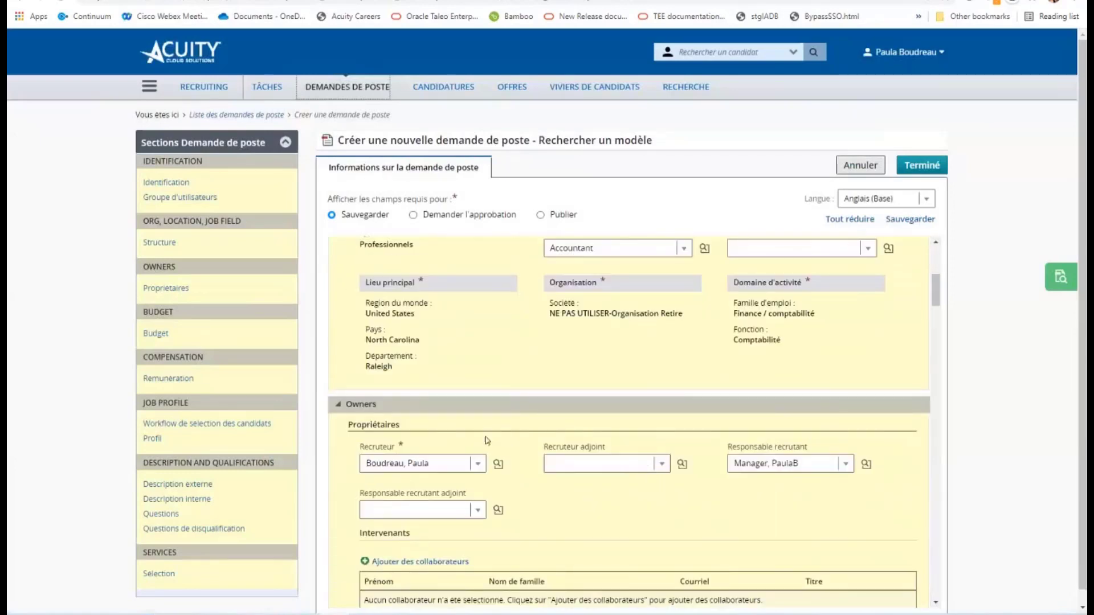
pyautogui.scroll(-4, 547, 460)
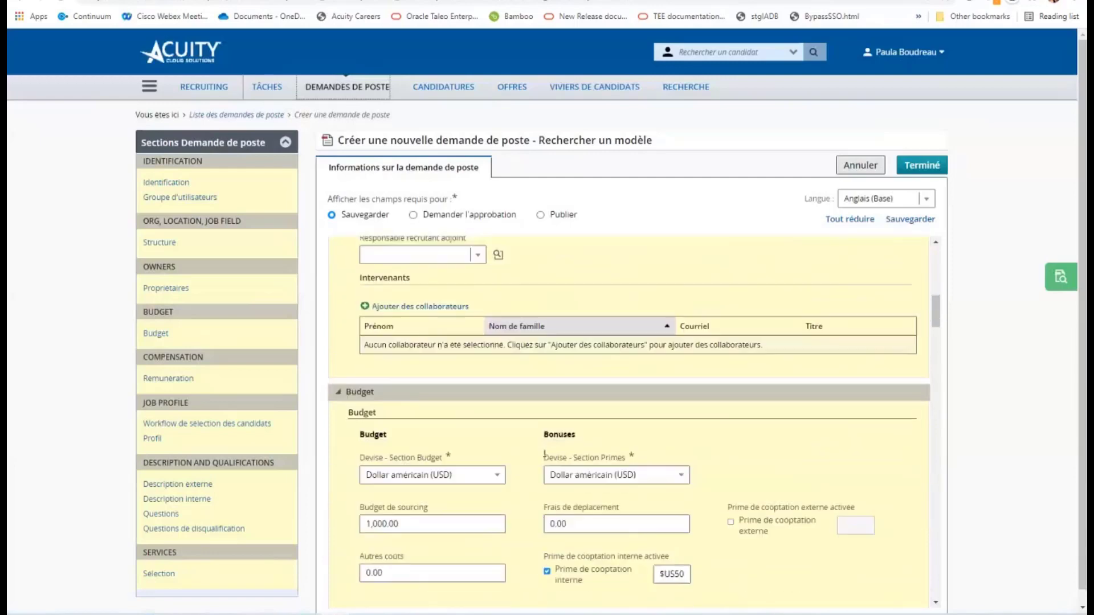
pyautogui.scroll(-2, 540, 456)
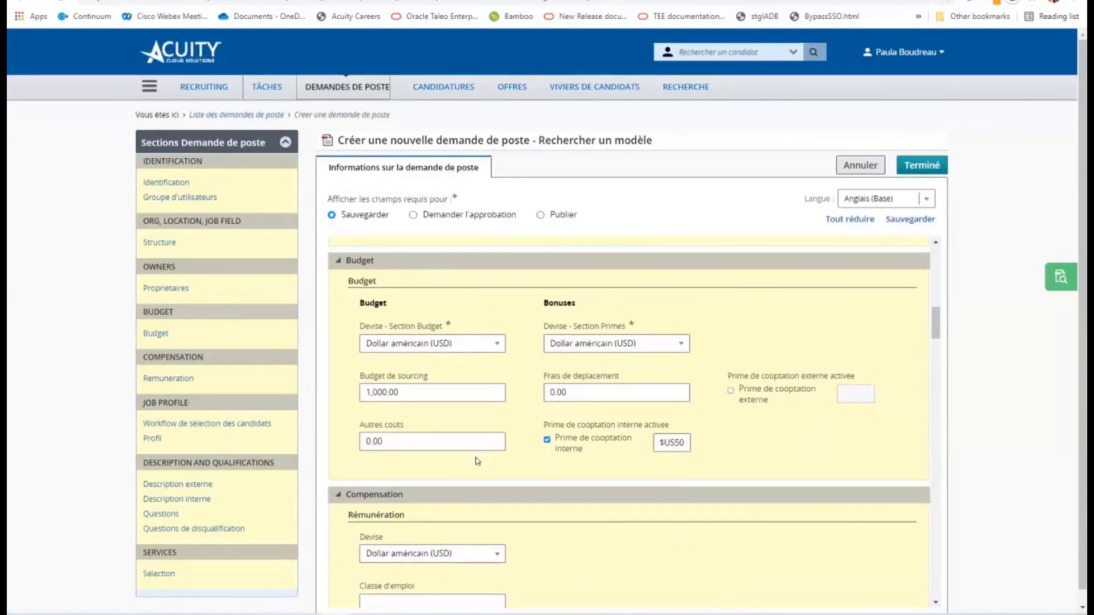
pyautogui.scroll(-3, 513, 514)
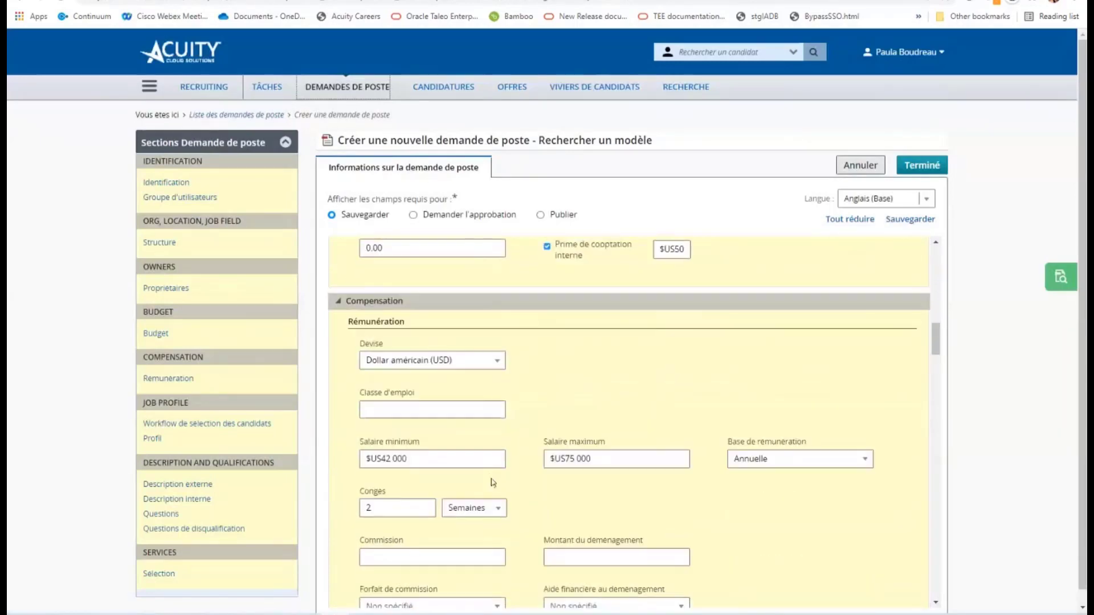
pyautogui.click(497, 365)
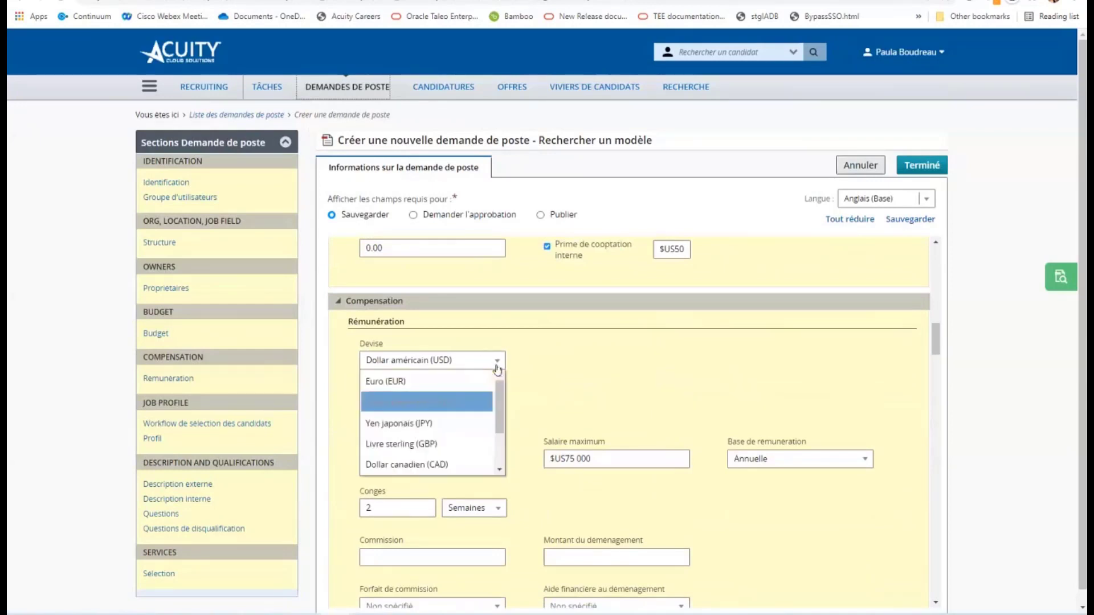
pyautogui.scroll(-2, 501, 446)
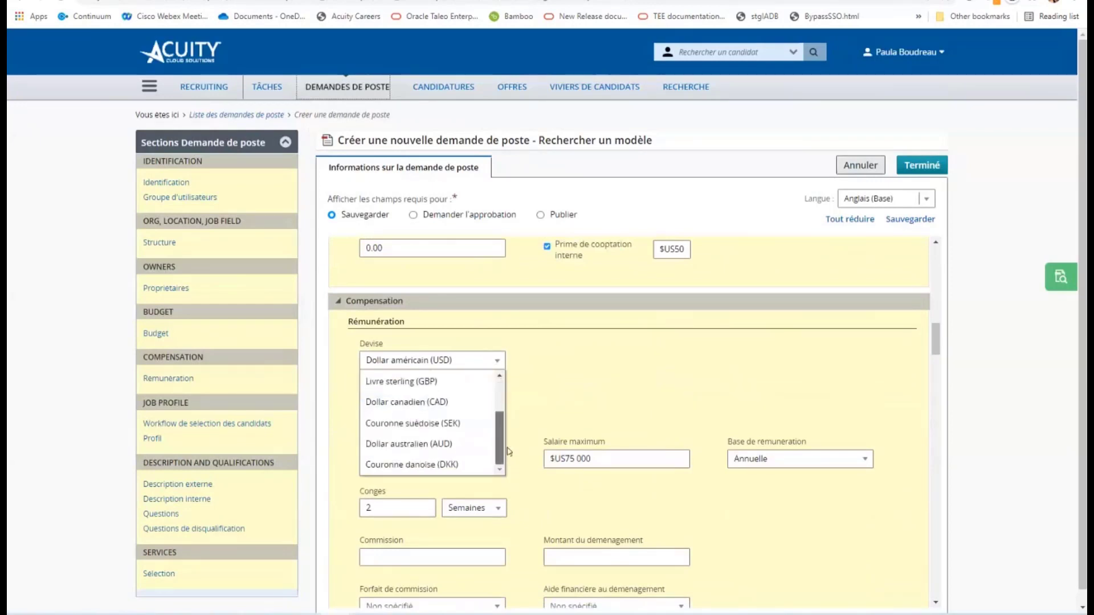
pyautogui.scroll(2, 501, 450)
pyautogui.click(681, 360)
# Step: Examine the remaining compensation and job profile fields, the Type d'emploi options, and the external and internal description texts
pyautogui.scroll(-3, 752, 413)
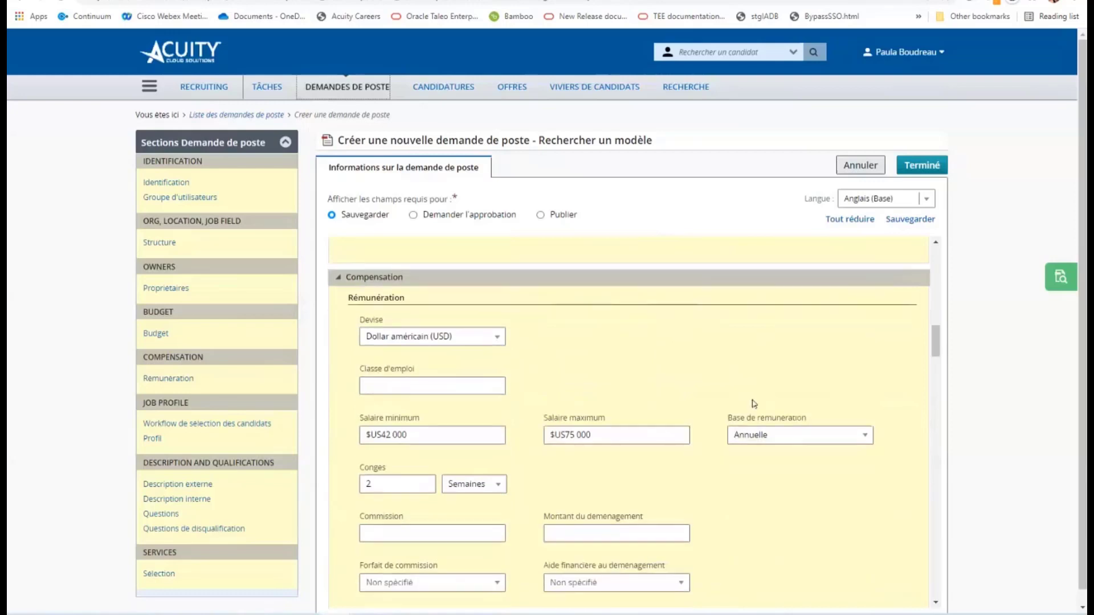
pyautogui.scroll(-4, 754, 404)
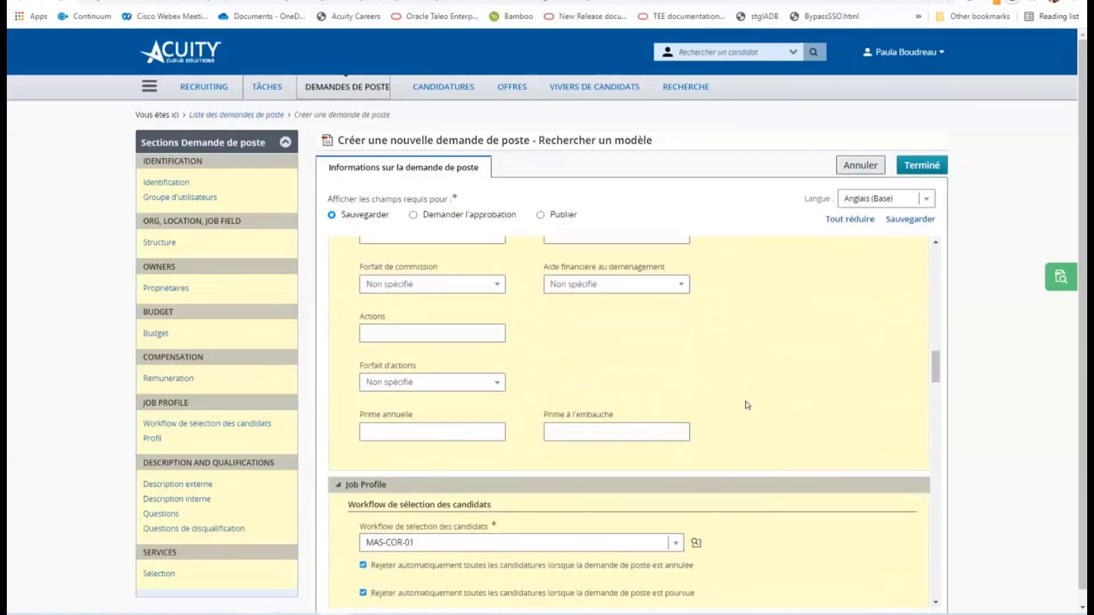
pyautogui.scroll(-8, 748, 405)
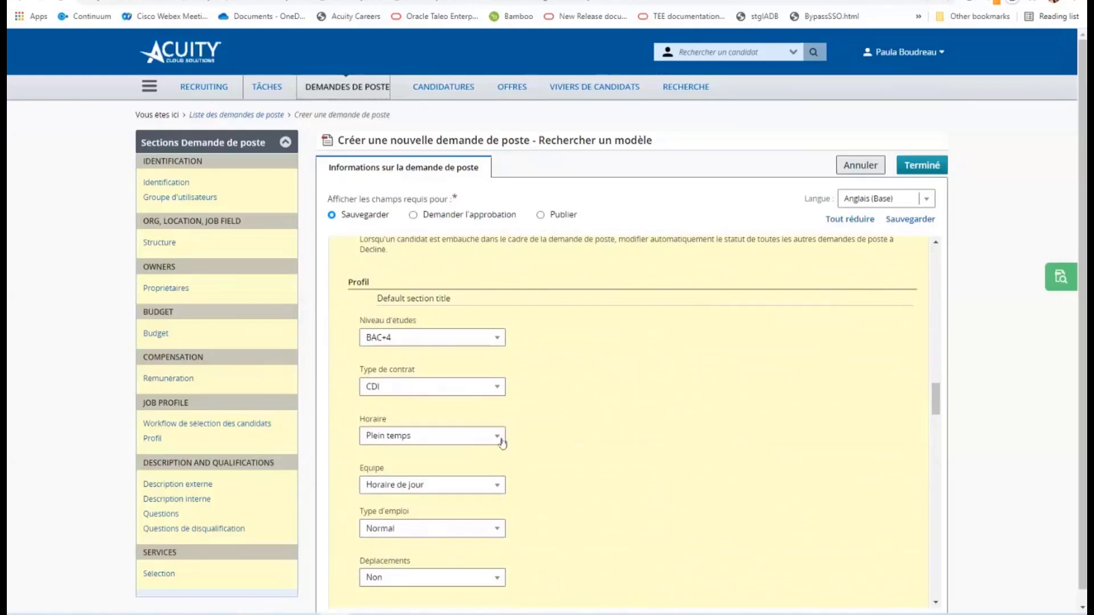
pyautogui.scroll(-3, 481, 477)
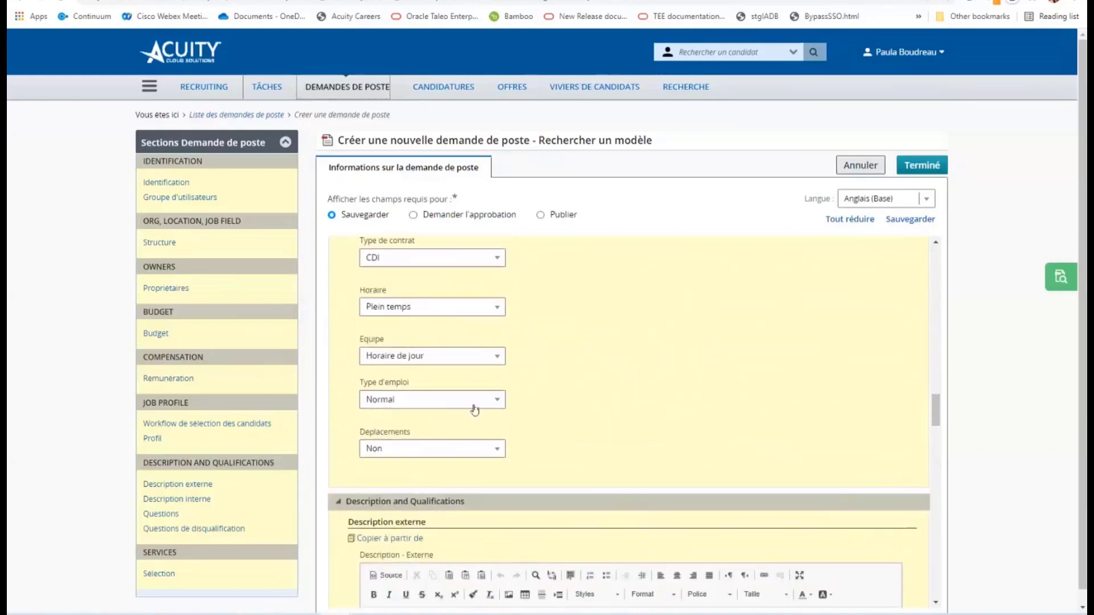
pyautogui.click(475, 408)
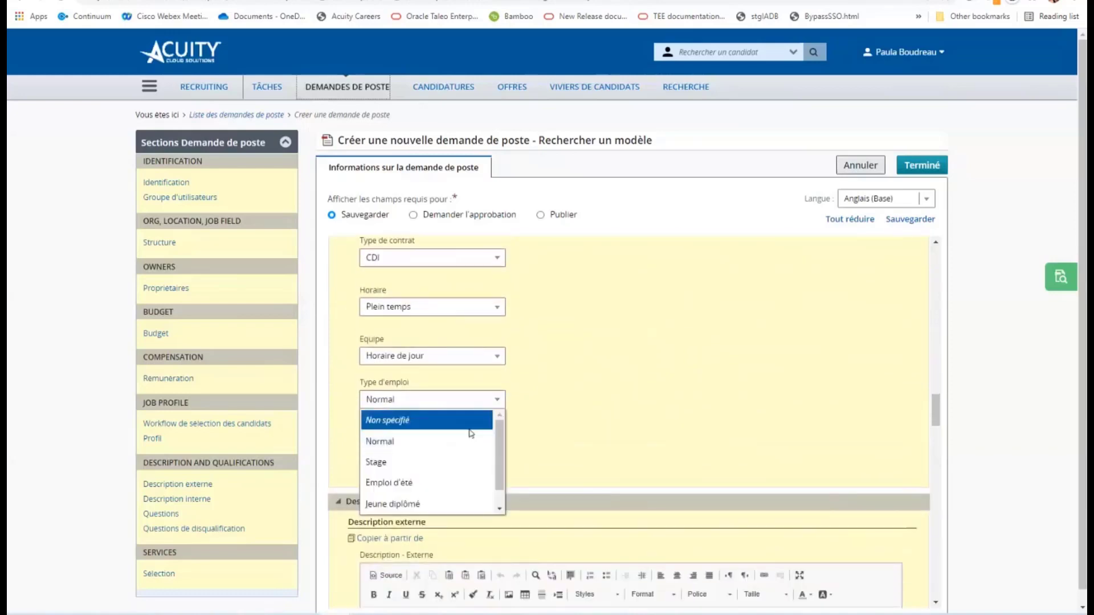
pyautogui.click(707, 353)
pyautogui.scroll(-4, 707, 347)
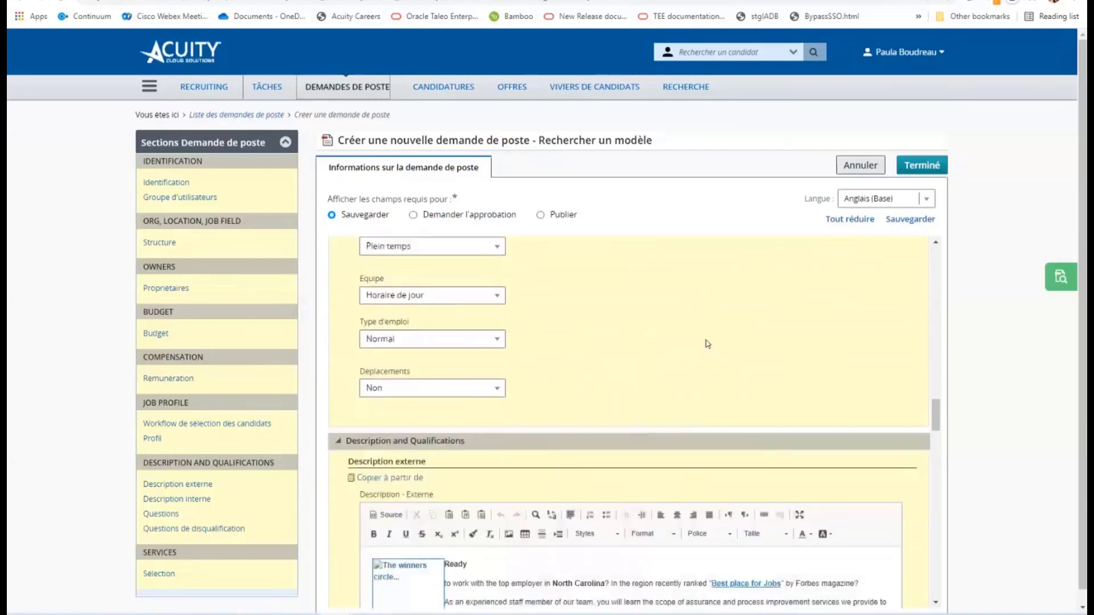
pyautogui.scroll(-3, 573, 471)
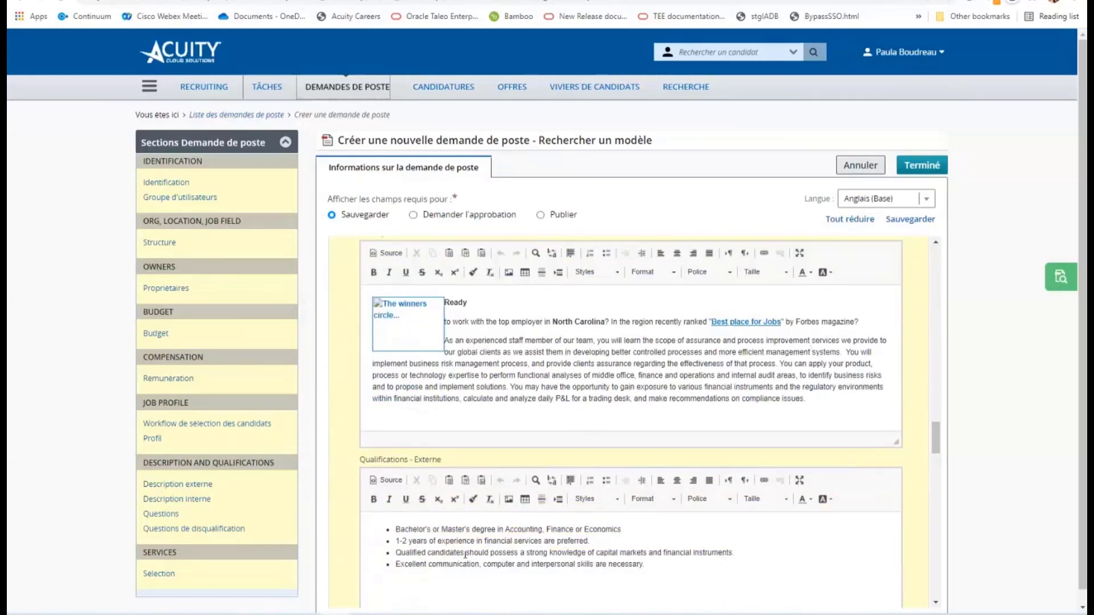
pyautogui.scroll(-3, 466, 550)
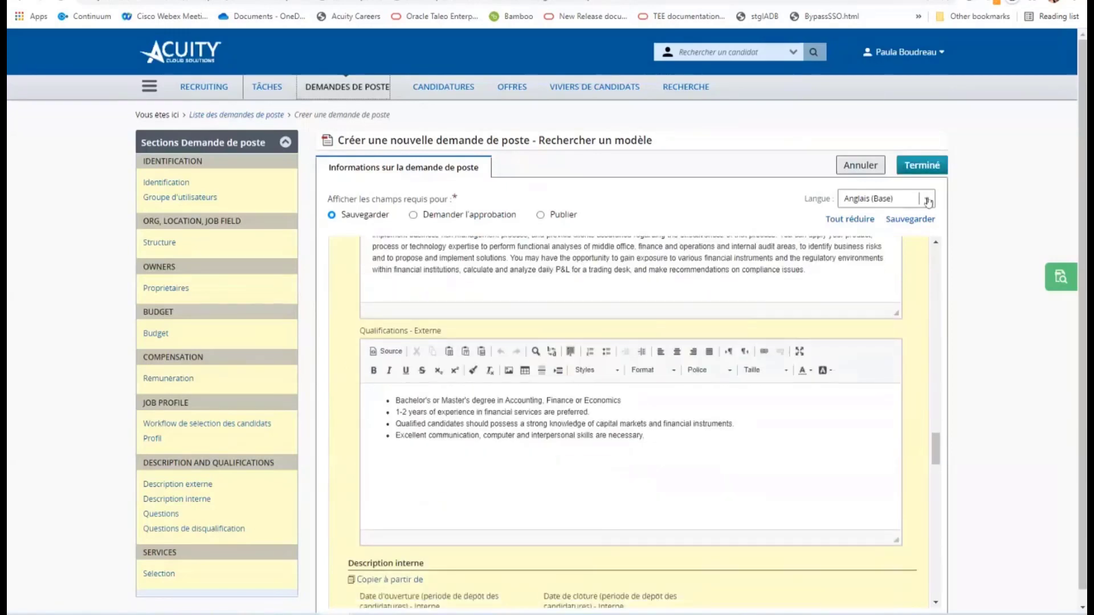
pyautogui.scroll(-10, 708, 403)
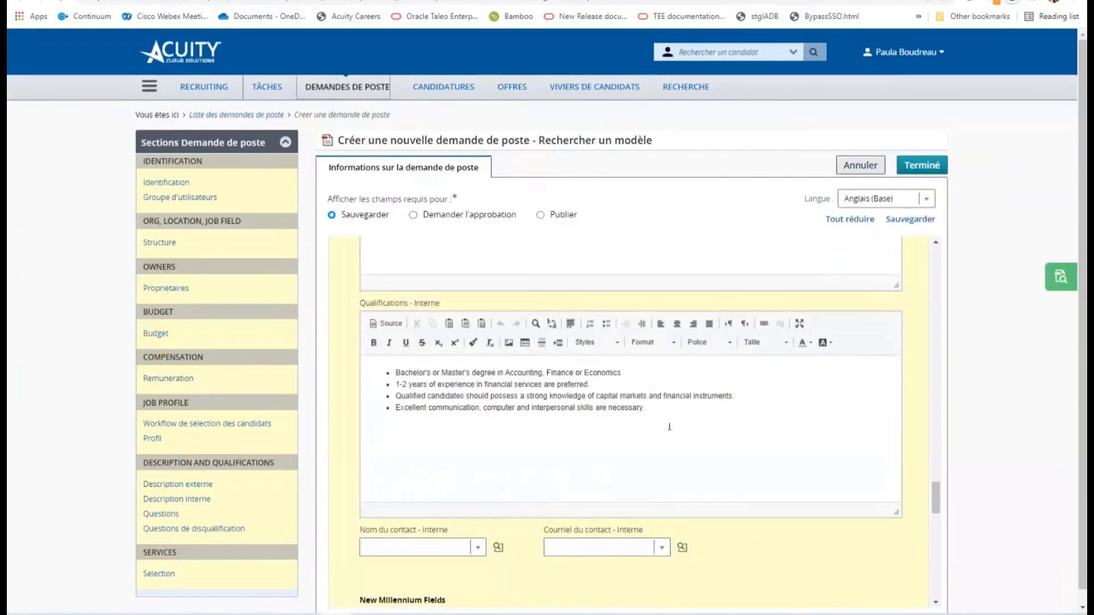
pyautogui.scroll(20, 733, 437)
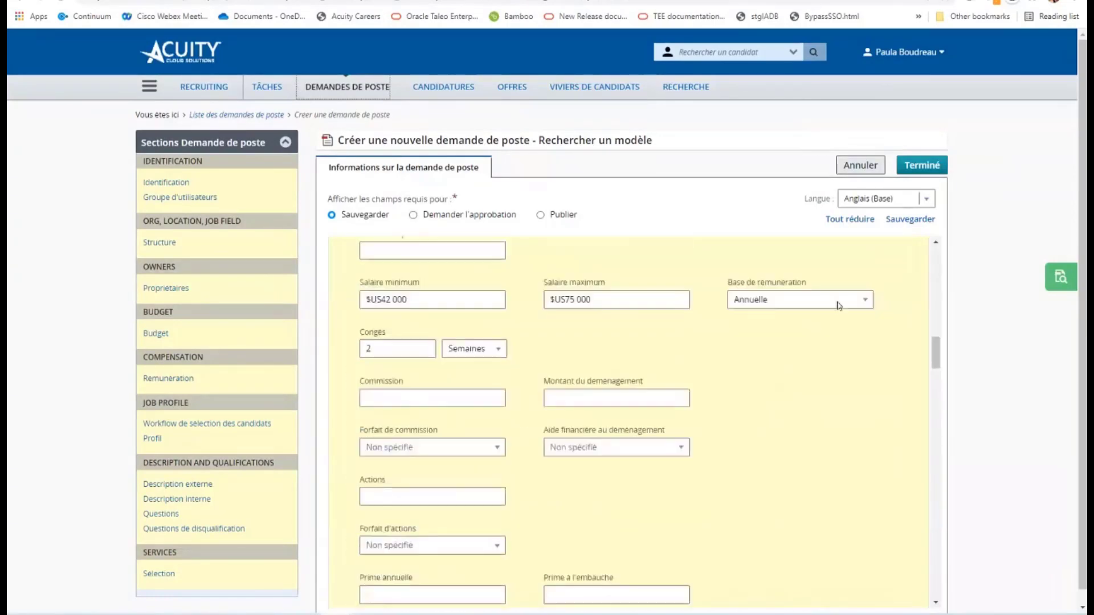
# Step: Switch the requisition's content language to Français (France) and review the external description and qualifications
pyautogui.click(927, 199)
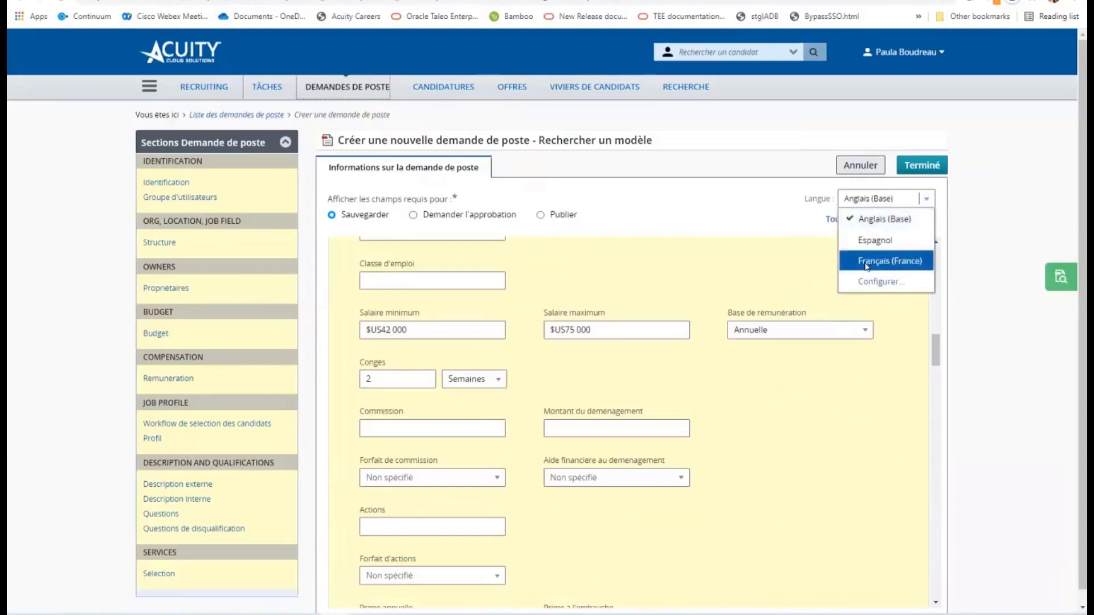
pyautogui.press('Return')
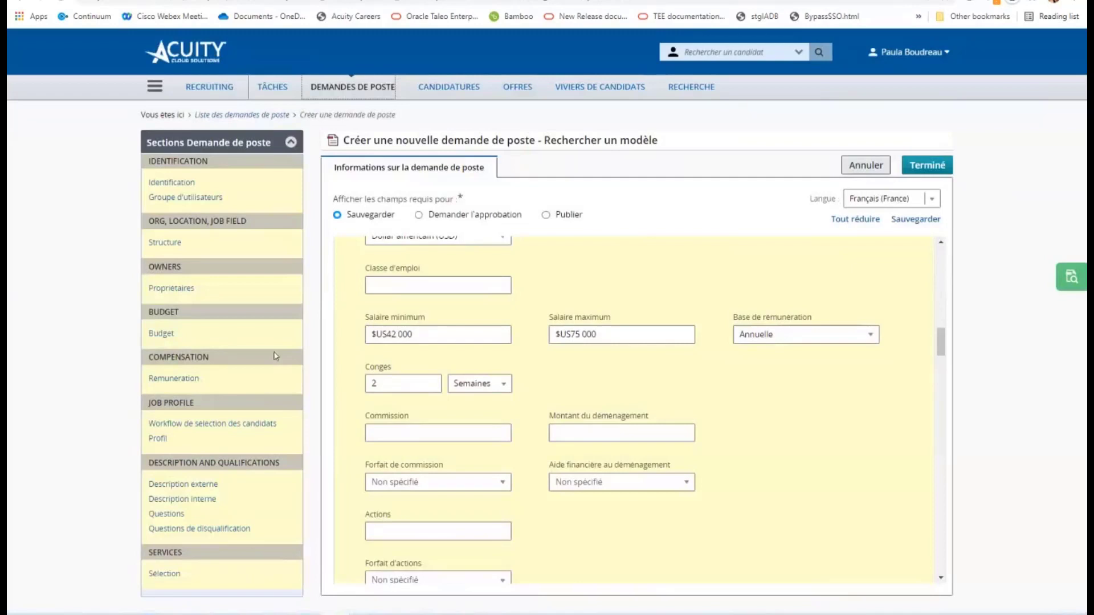
pyautogui.scroll(-15, 566, 396)
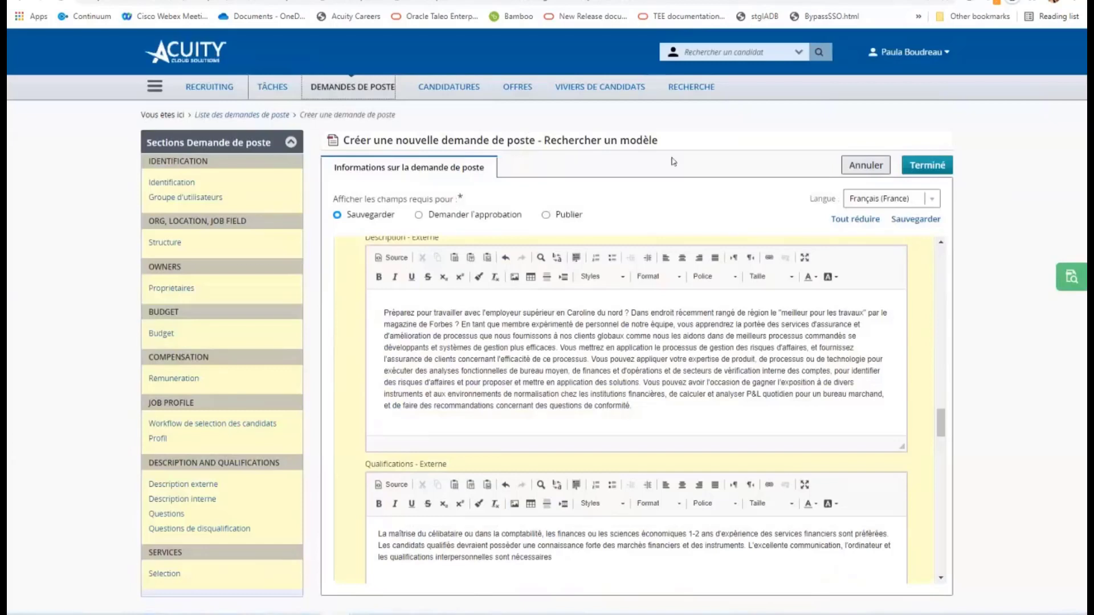
# Step: Set Espagnol to Non utilisée in the requisition's language configuration and check the list of selectable languages
pyautogui.click(932, 200)
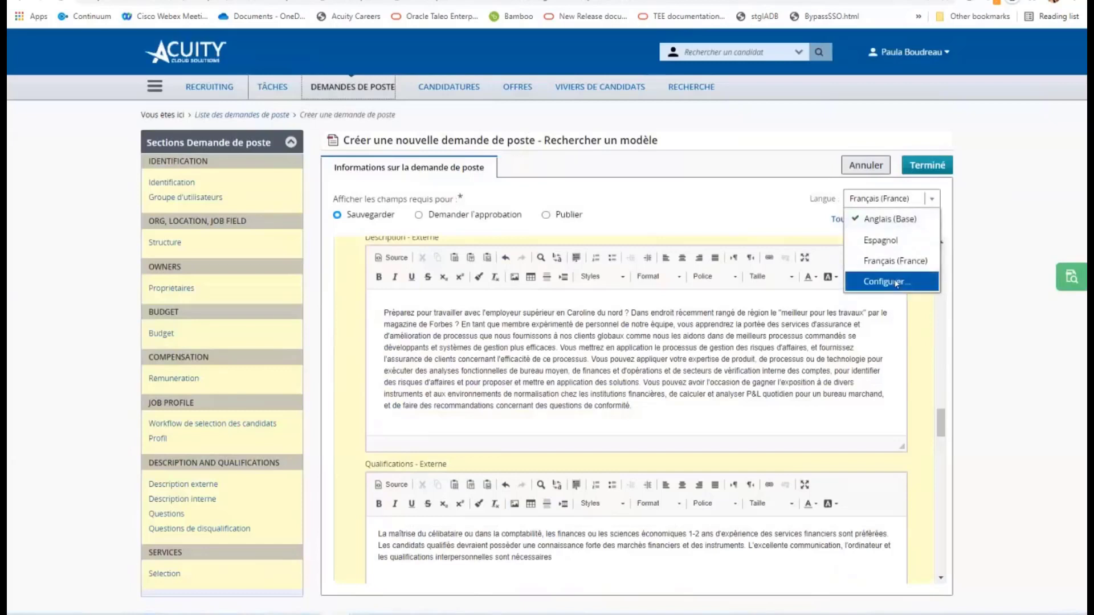
pyautogui.click(870, 279)
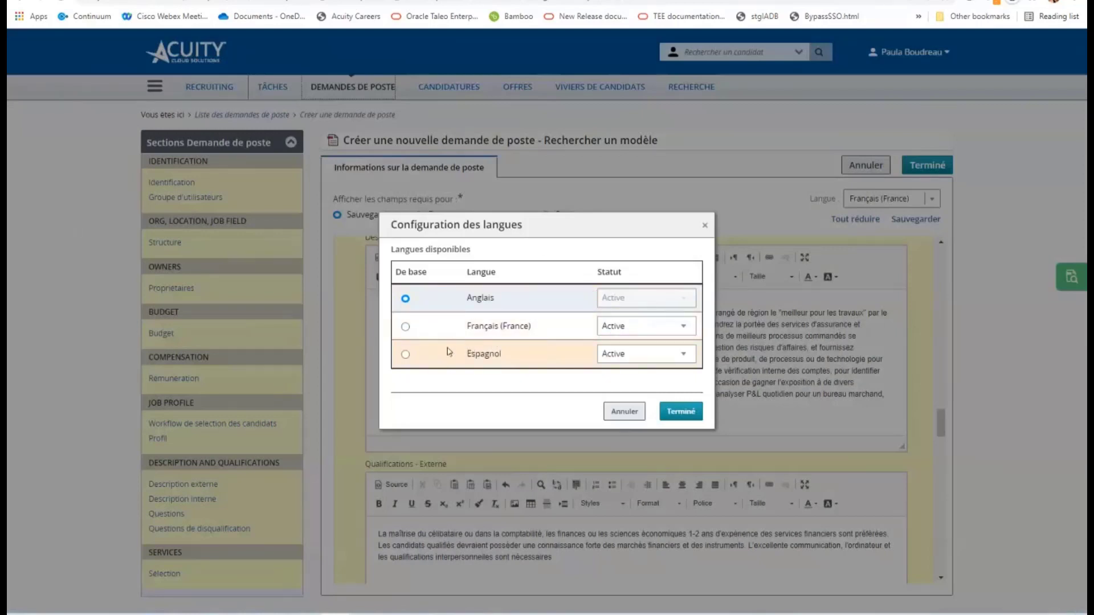
pyautogui.click(692, 359)
pyautogui.click(655, 402)
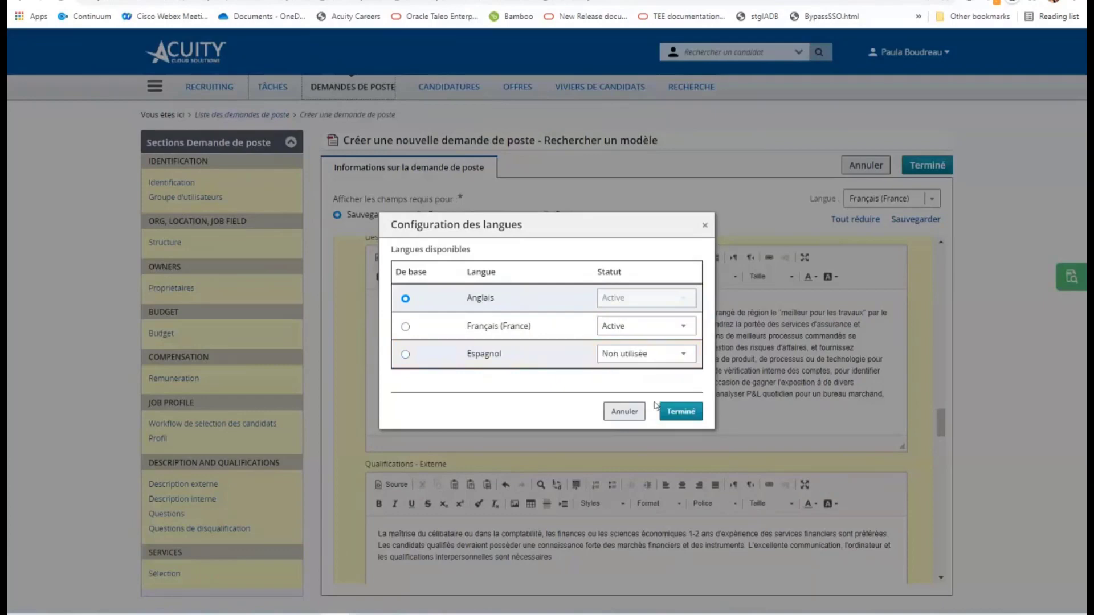
pyautogui.click(679, 419)
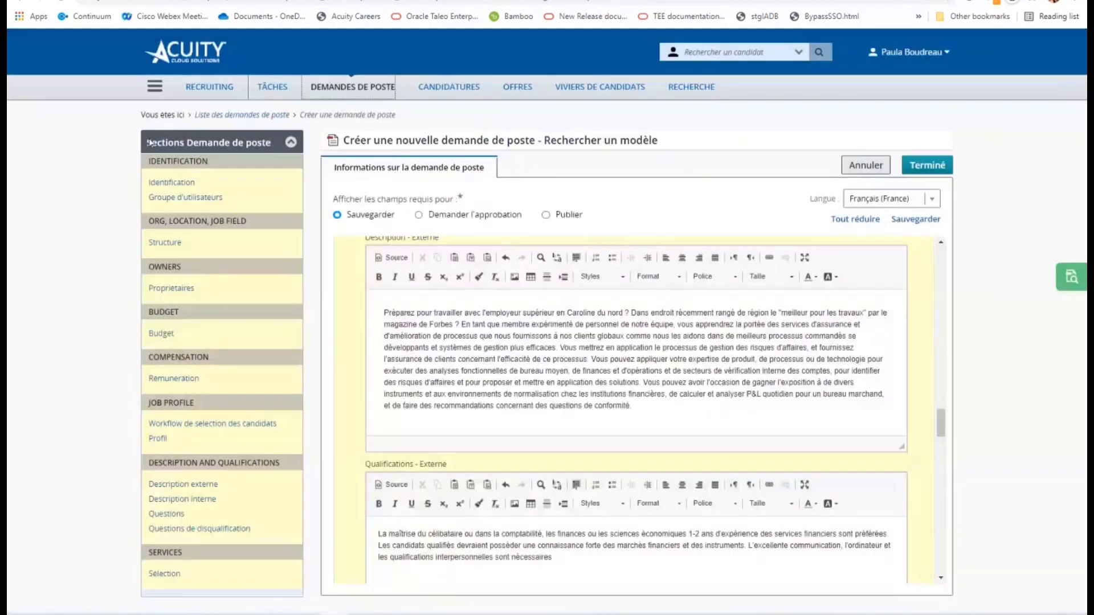
pyautogui.click(931, 198)
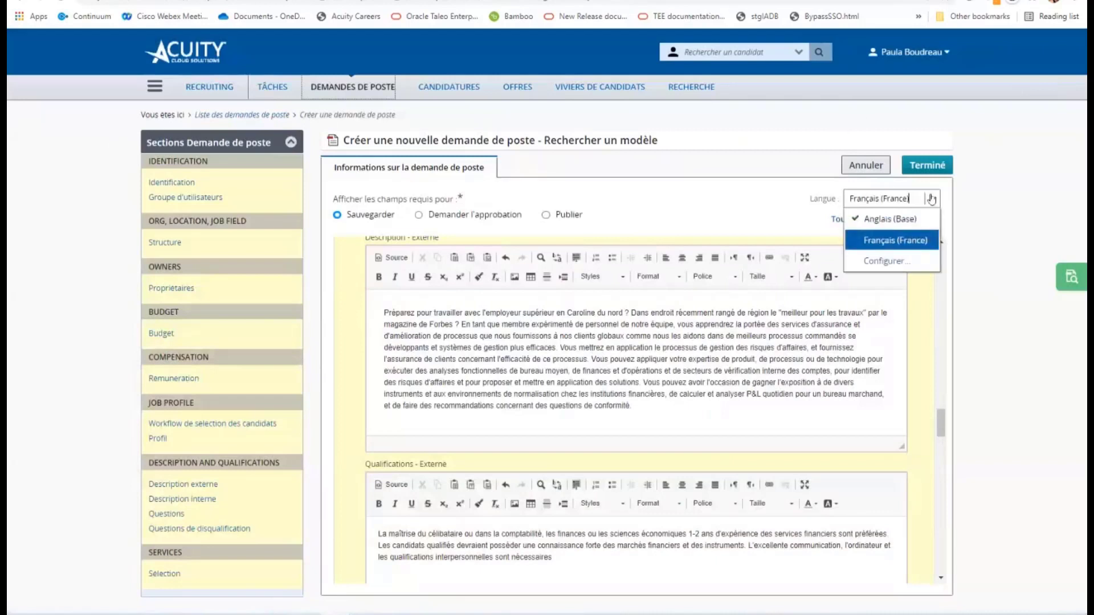
pyautogui.click(931, 199)
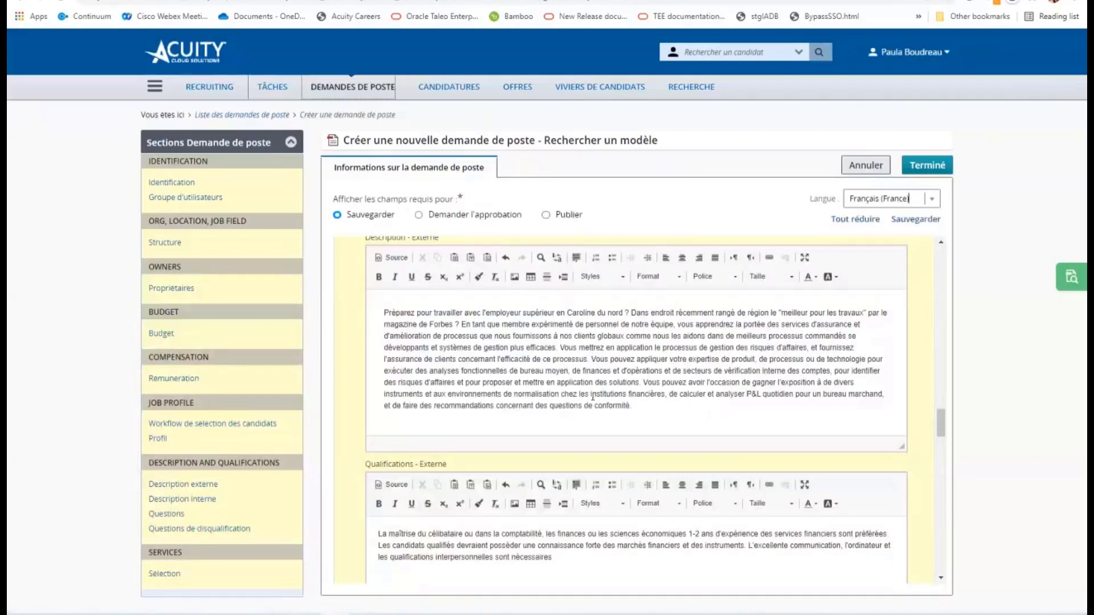
# Step: Look over the internal description and cancel the new requisition, discarding its changes
pyautogui.scroll(-5, 593, 397)
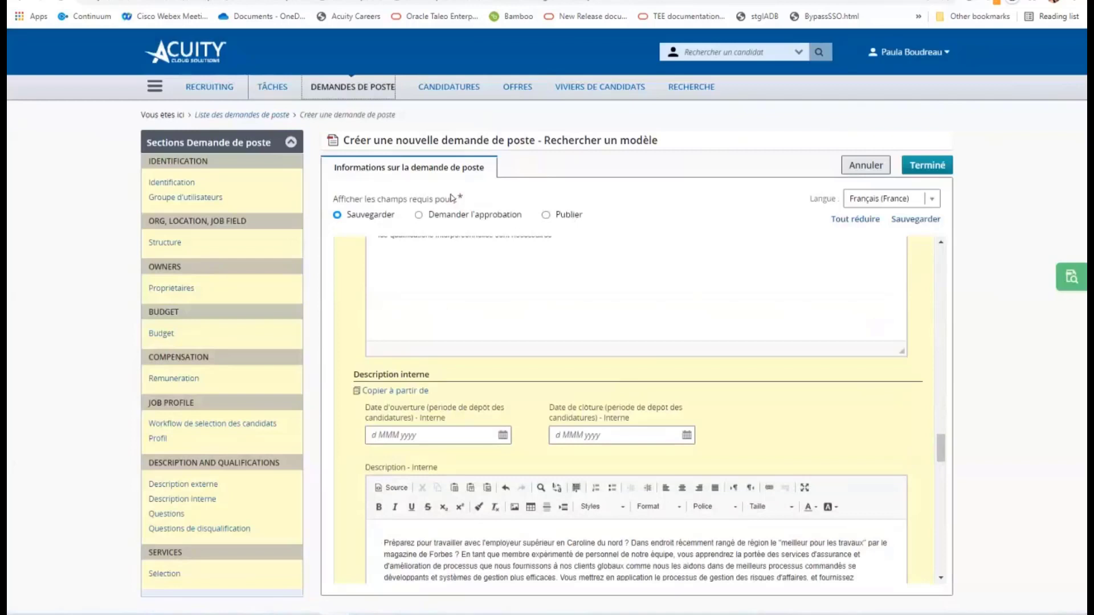
pyautogui.click(910, 199)
pyautogui.click(866, 164)
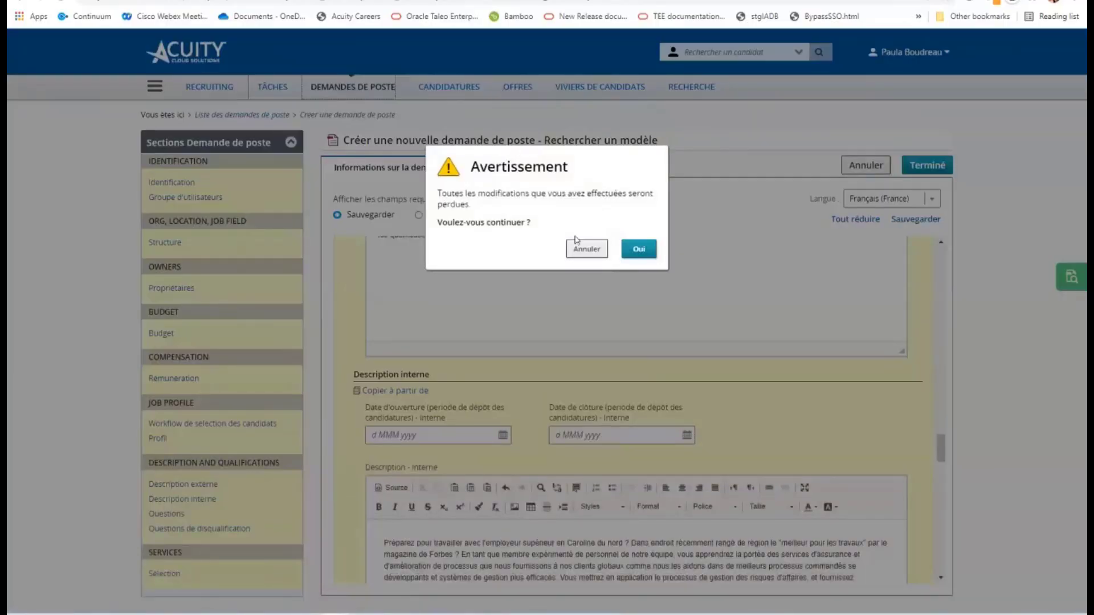
pyautogui.click(639, 249)
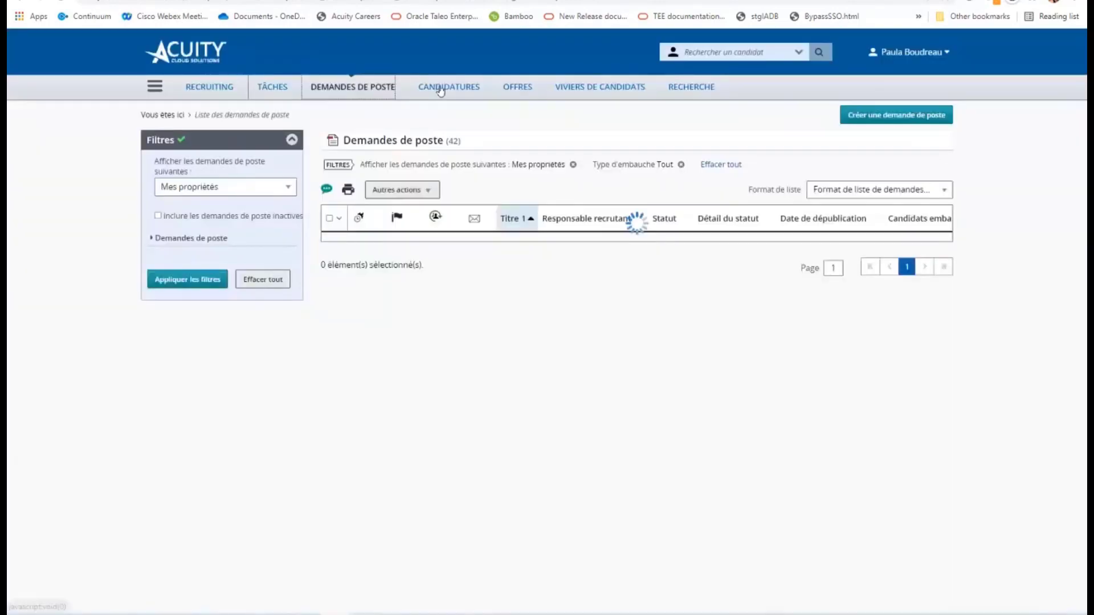
# Step: Check the Candidatures list, return to the requisitions, and open the candidate's submission for the Accountant requisition
pyautogui.click(442, 88)
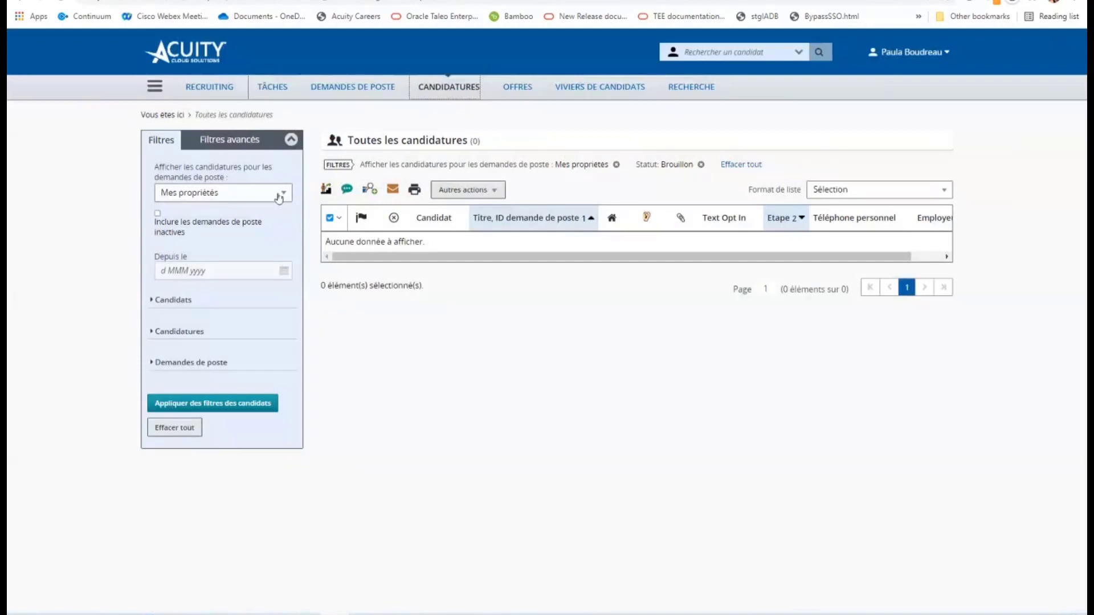
pyautogui.click(364, 91)
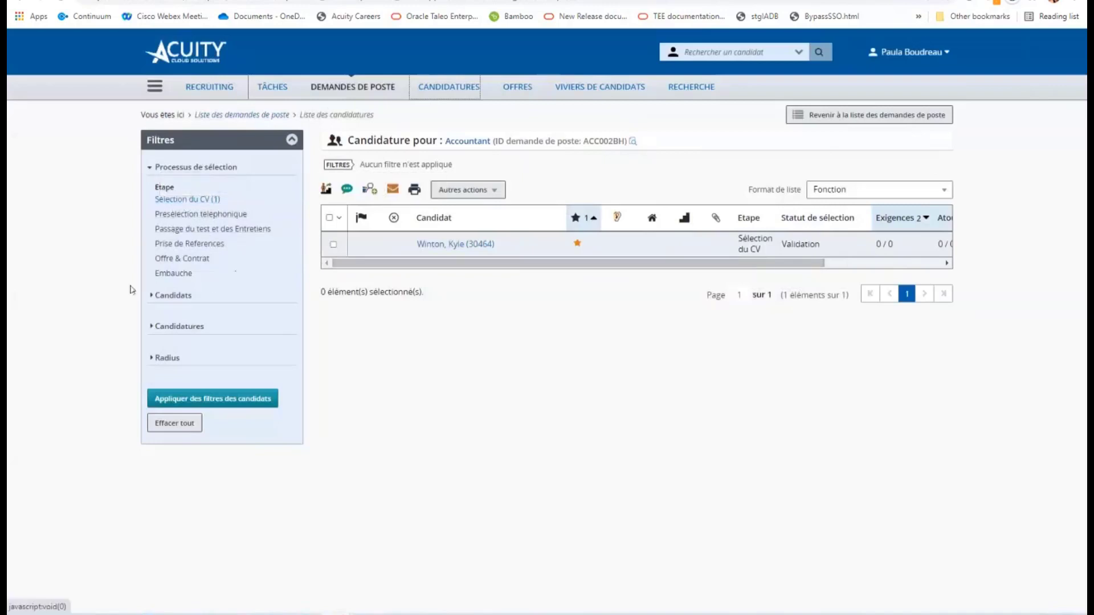
pyautogui.click(435, 244)
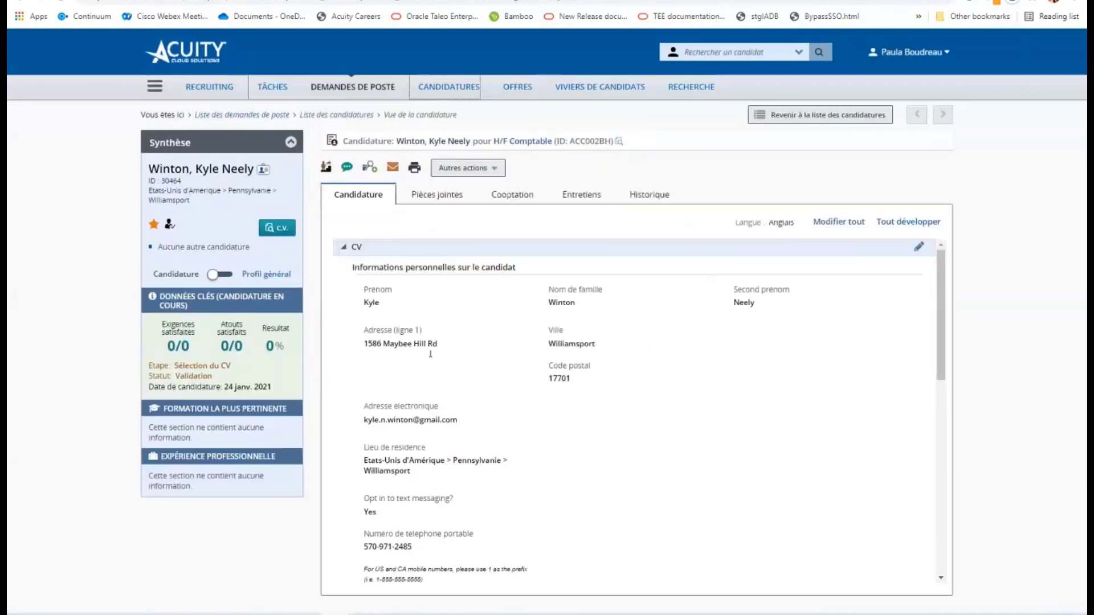
# Step: Open all sections of the candidate's submission for editing and review the personal information fields and options for untranslated text
pyautogui.click(833, 225)
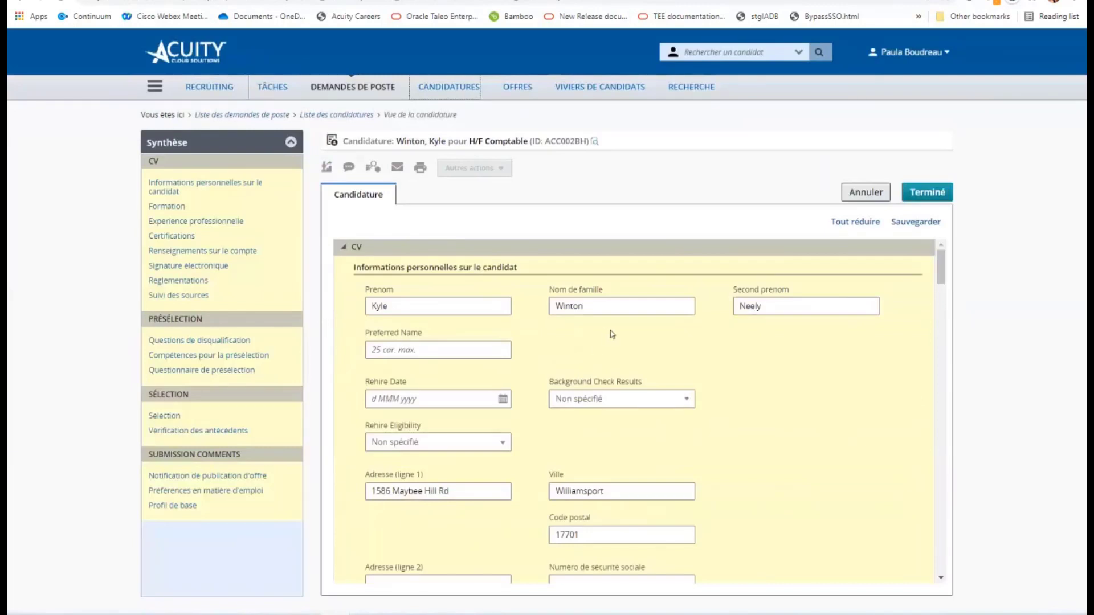
pyautogui.scroll(-1, 688, 379)
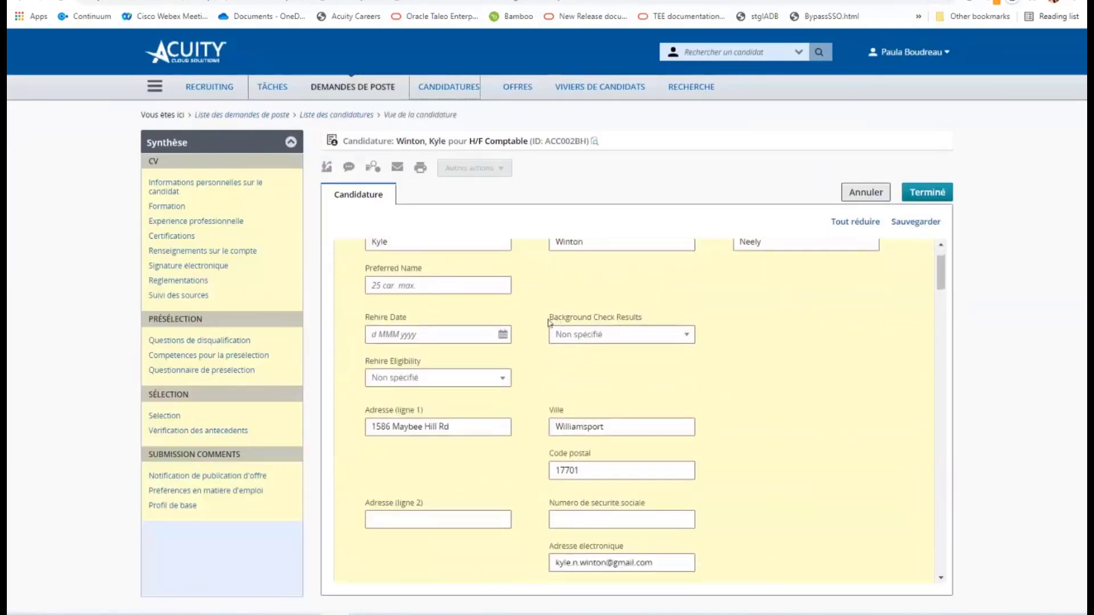
pyautogui.moveTo(550, 323); pyautogui.dragTo(442, 324)
pyautogui.click(814, 338)
pyautogui.scroll(-2, 819, 443)
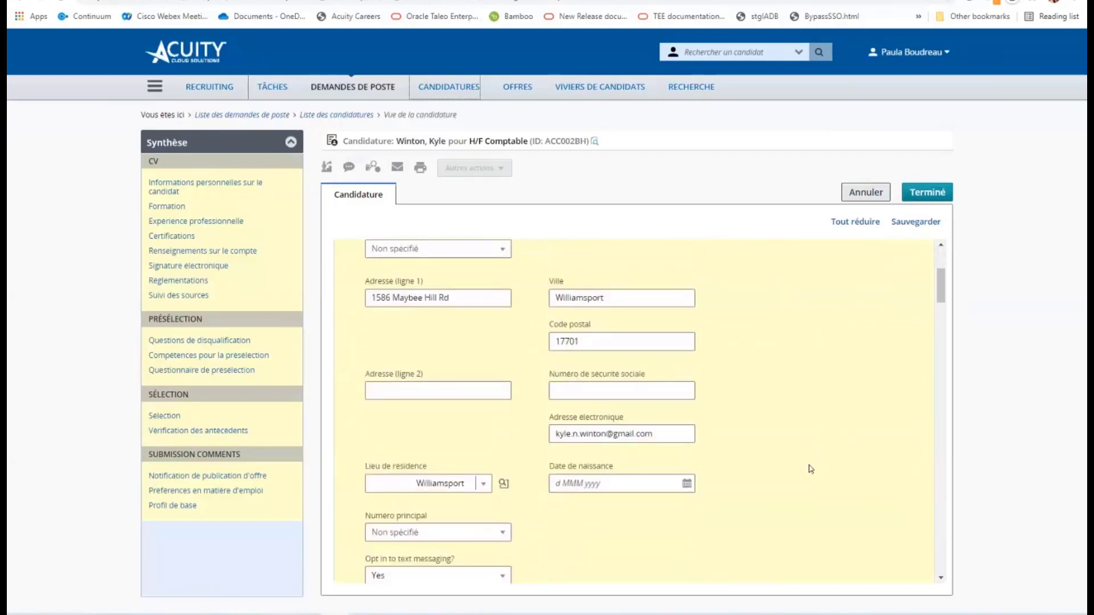
pyautogui.scroll(-10, 810, 467)
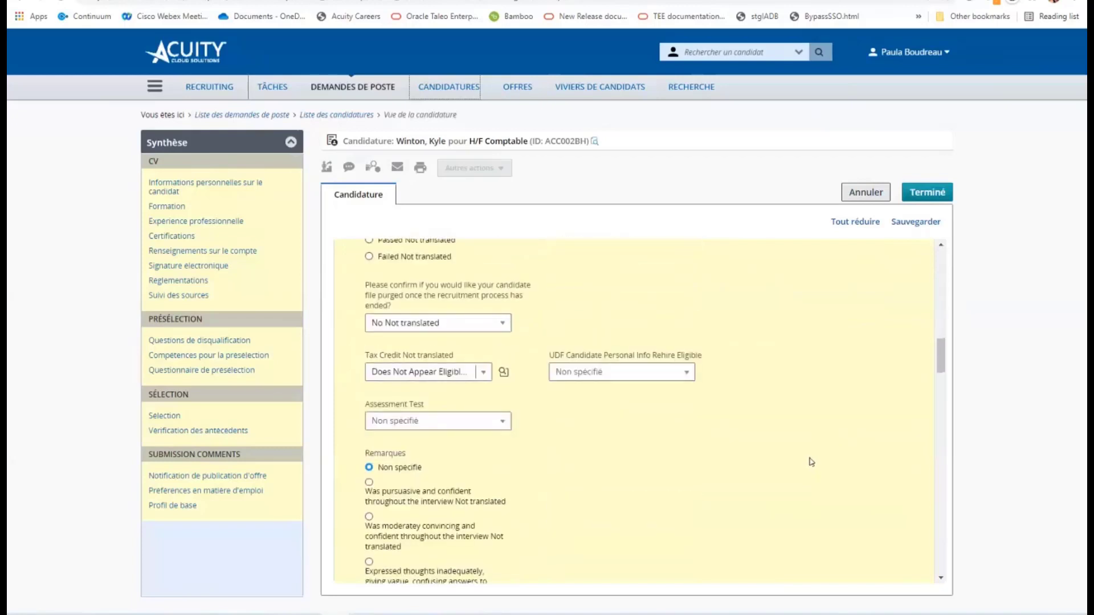
pyautogui.scroll(-1, 809, 464)
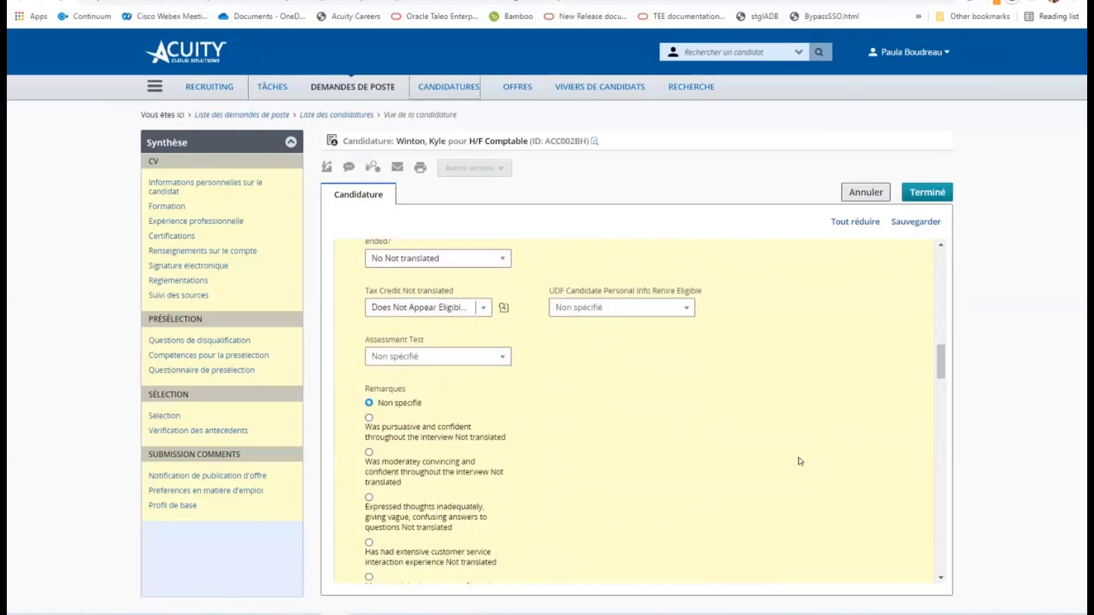
pyautogui.scroll(-2, 801, 461)
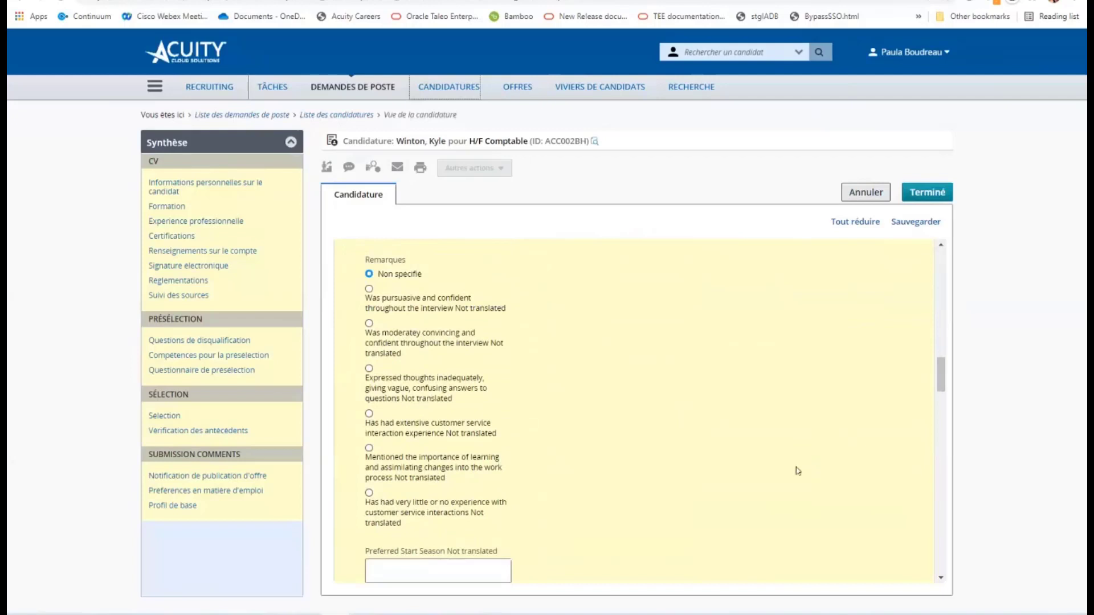
# Step: Review the submission's account, source tracking, prescreening and selection sections, and cancel the editing, discarding any changes
pyautogui.scroll(-12, 808, 456)
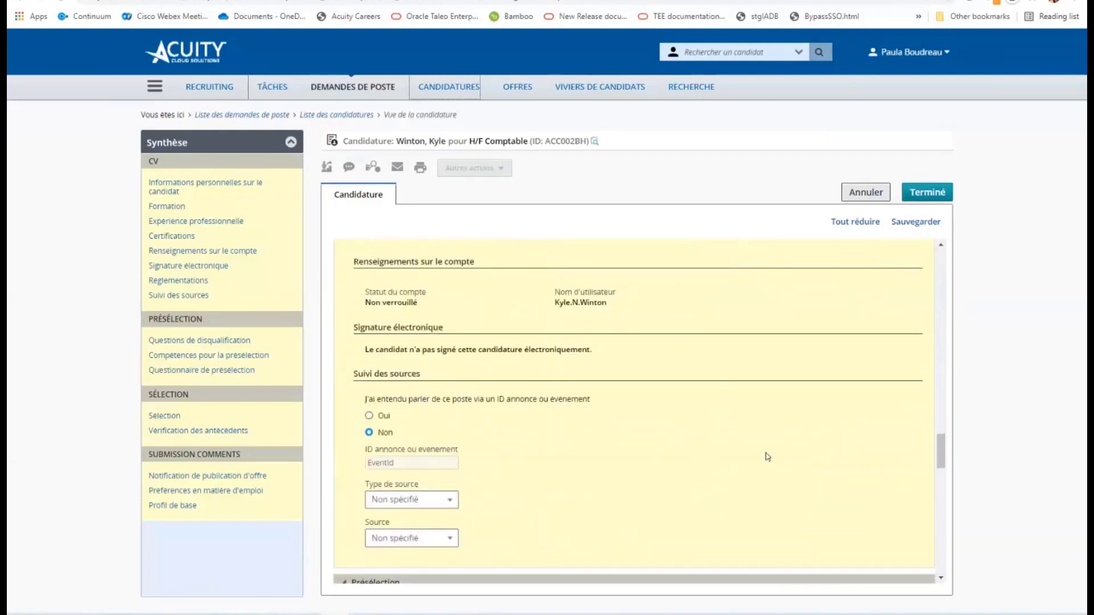
pyautogui.scroll(-5, 770, 473)
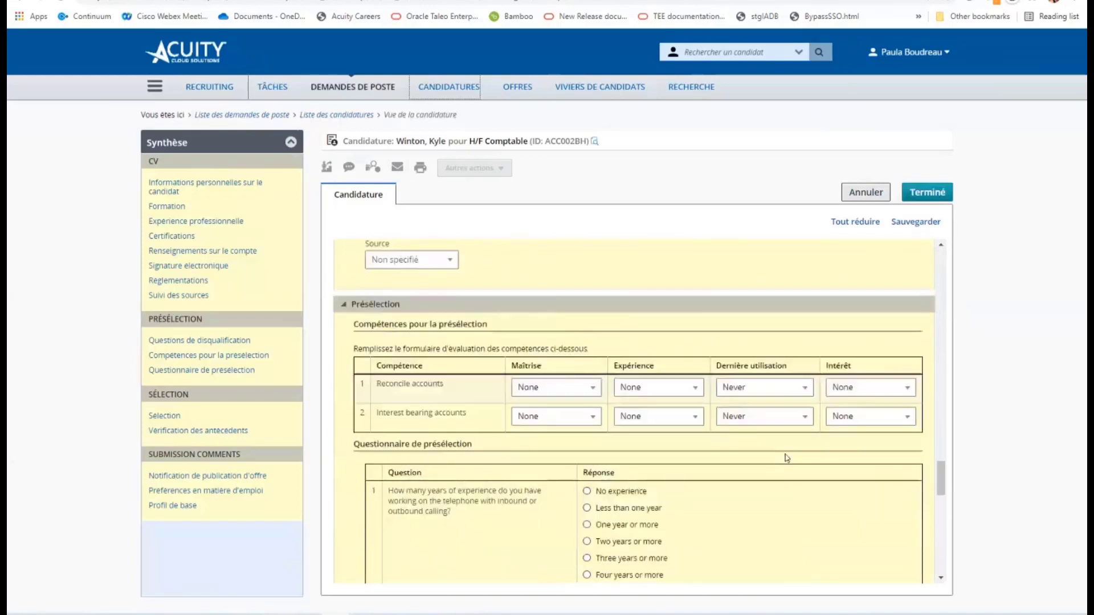
pyautogui.scroll(-3, 786, 458)
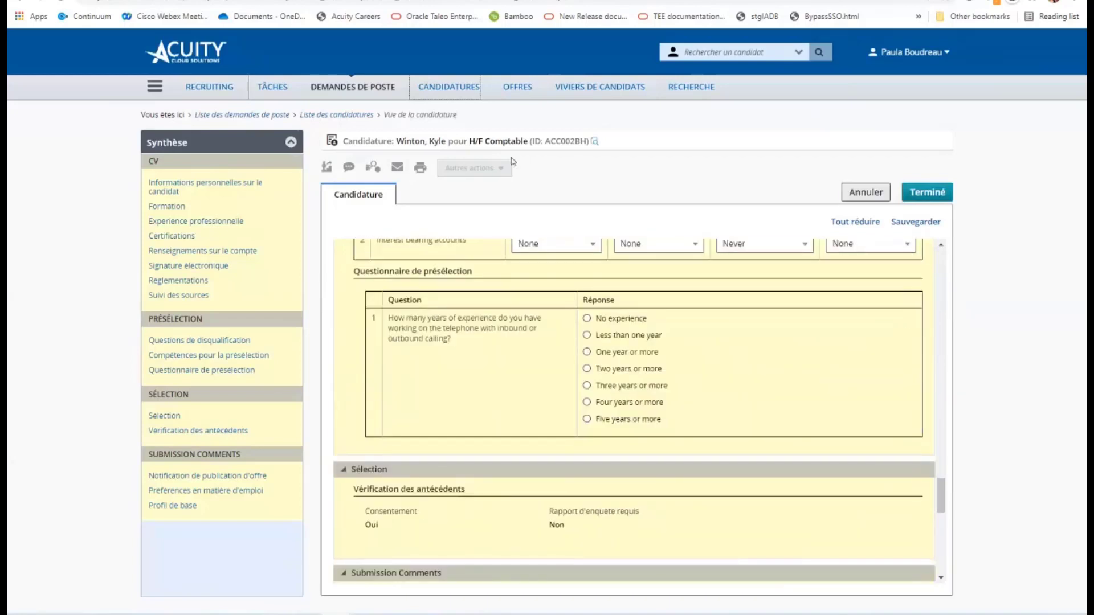
pyautogui.click(848, 194)
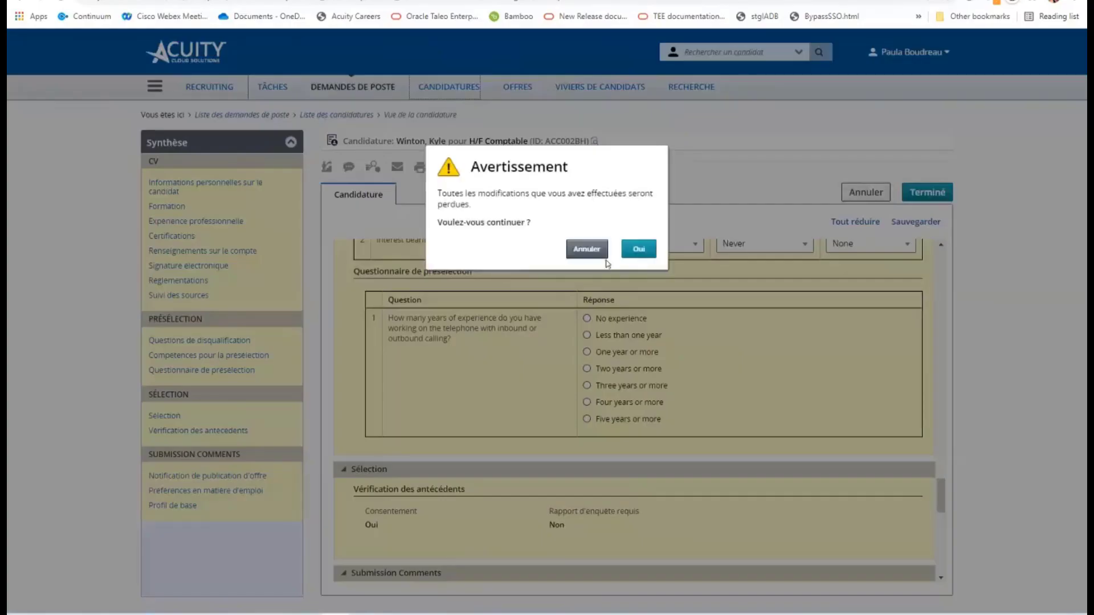
pyautogui.click(636, 246)
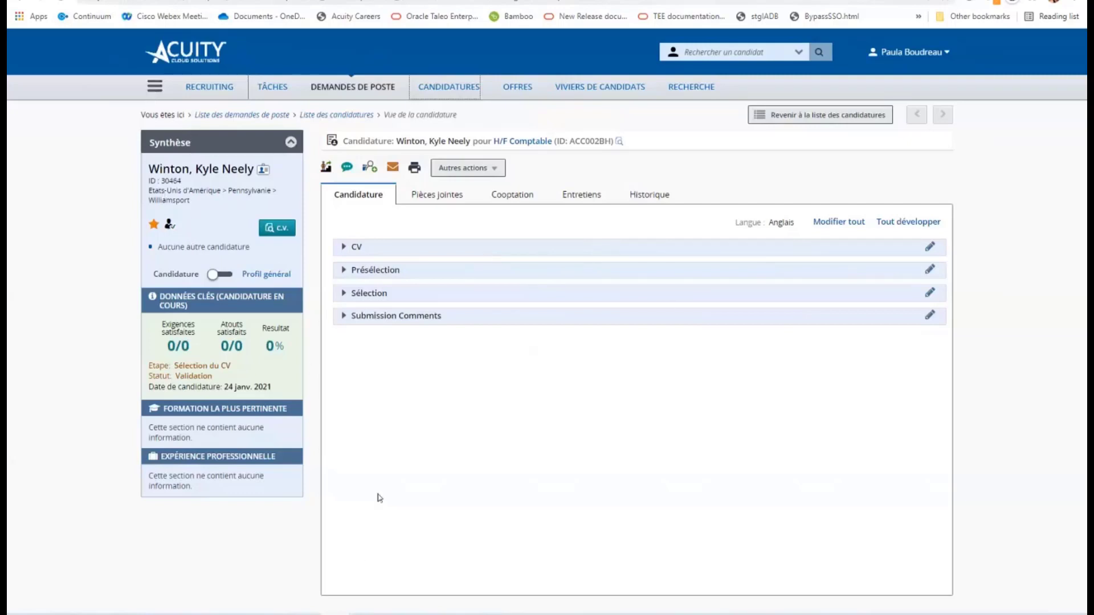
# Step: Switch to the Translation Workbook in Excel and review the Index sheet's notes, where translations are needed and how they are uploaded
pyautogui.moveTo(305, 613)
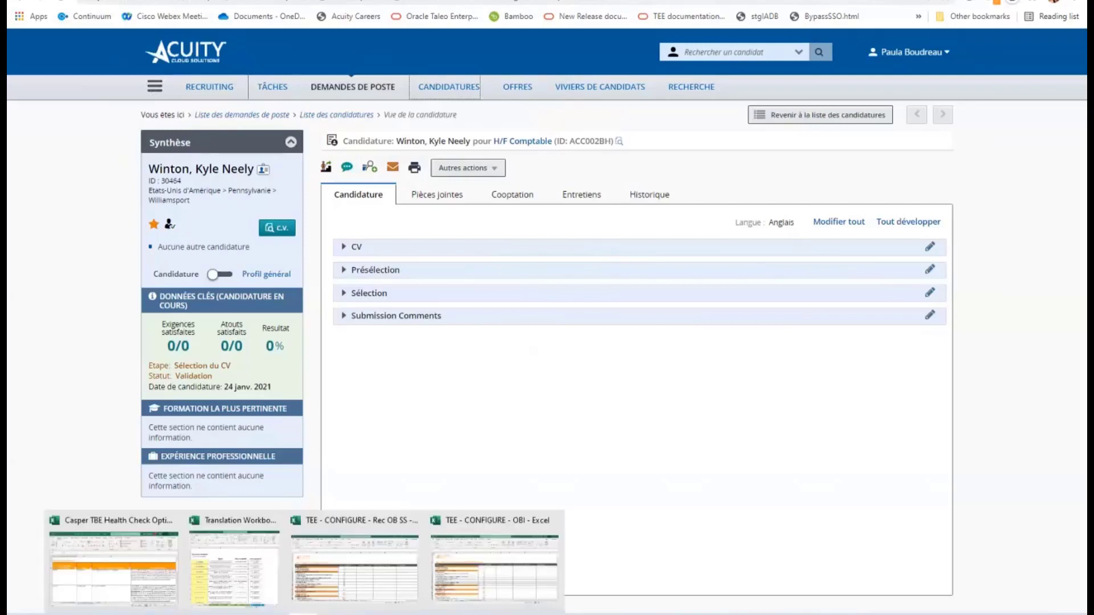
pyautogui.click(249, 583)
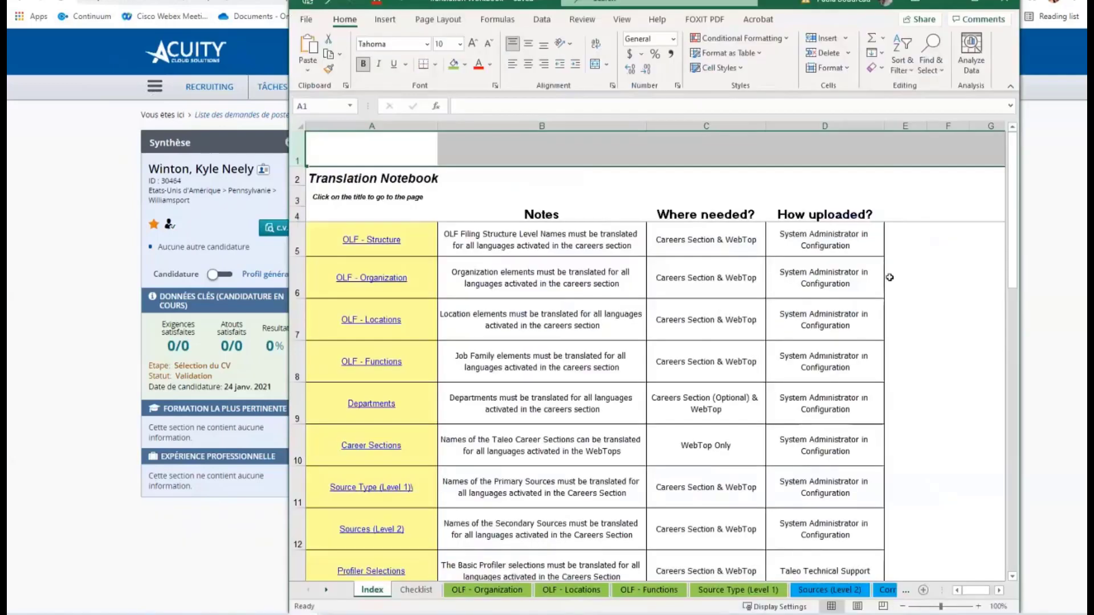
pyautogui.scroll(-1, 898, 265)
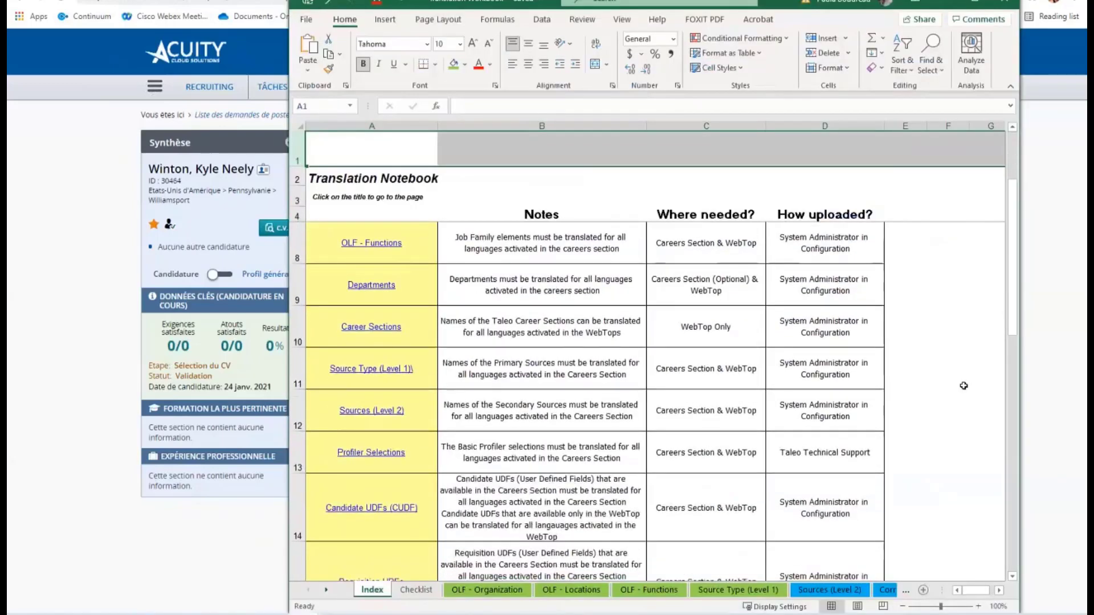
pyautogui.scroll(-3, 960, 370)
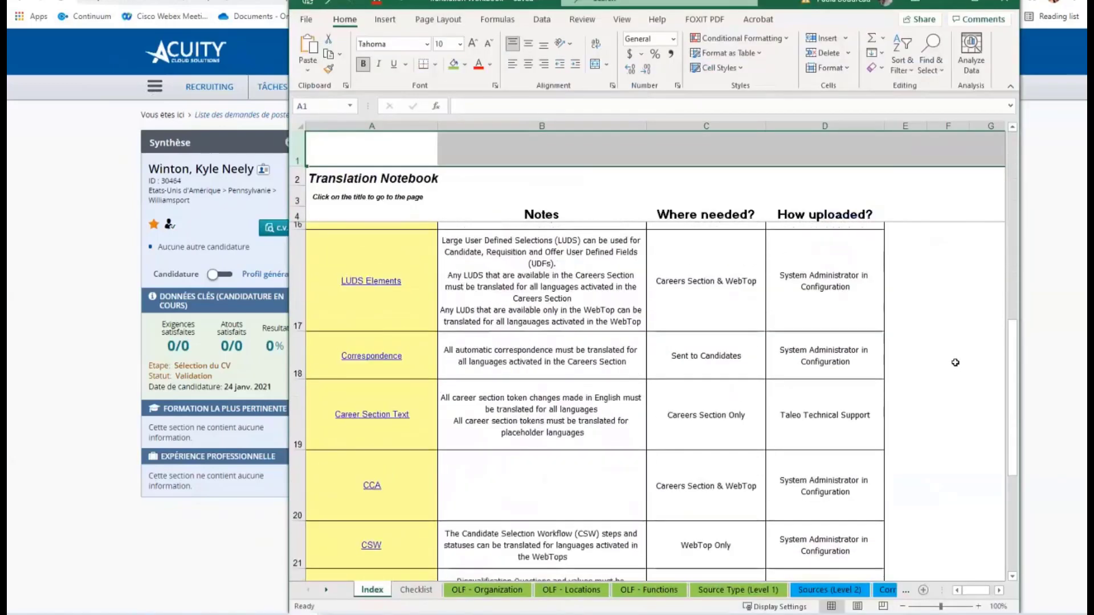
pyautogui.scroll(-3, 954, 362)
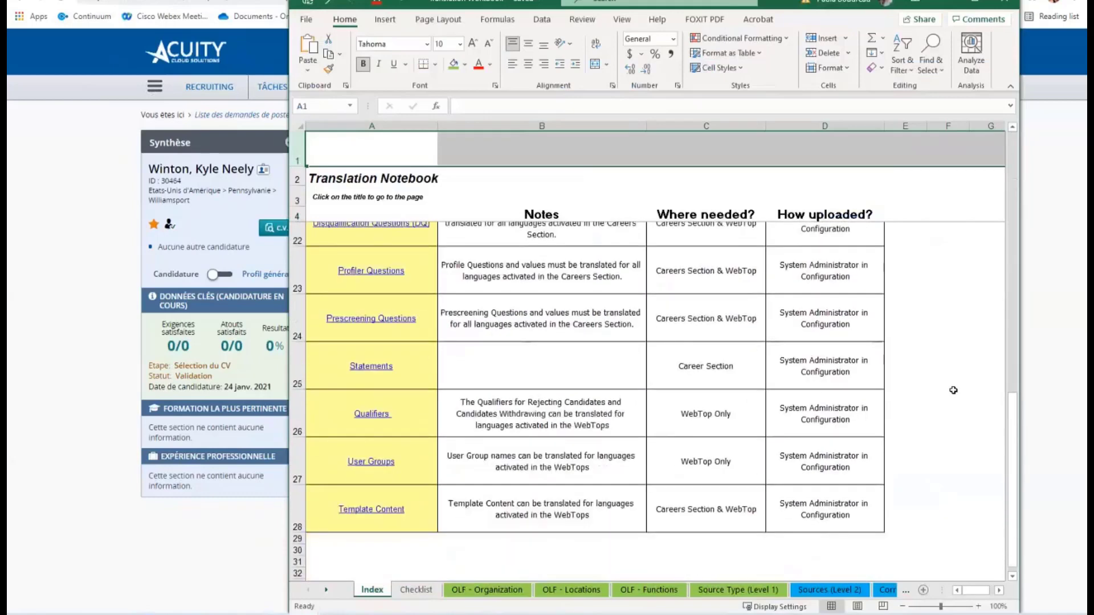
pyautogui.scroll(6, 968, 403)
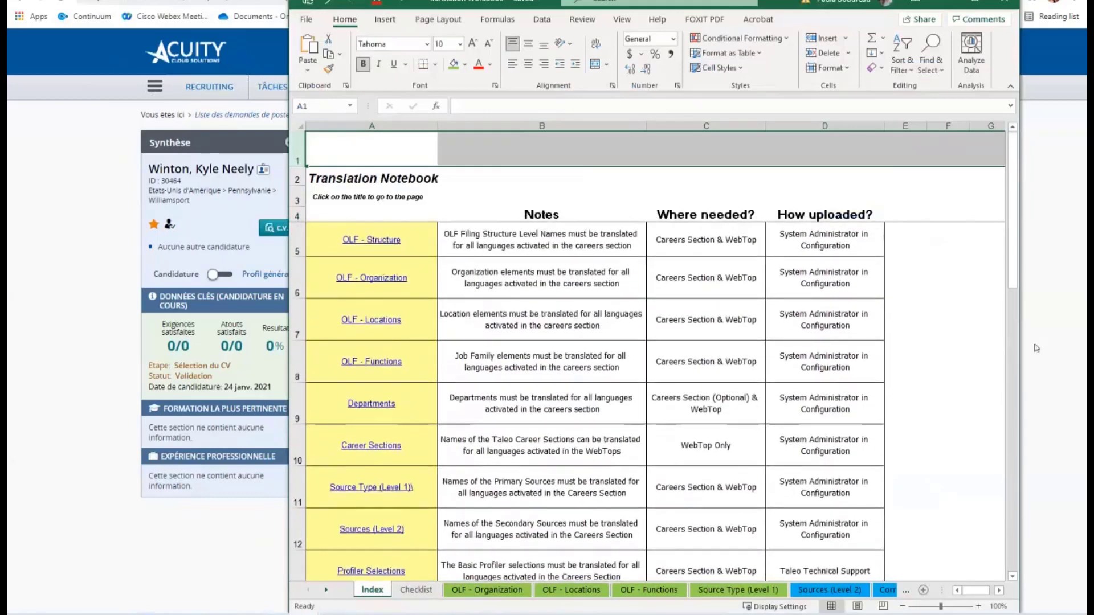